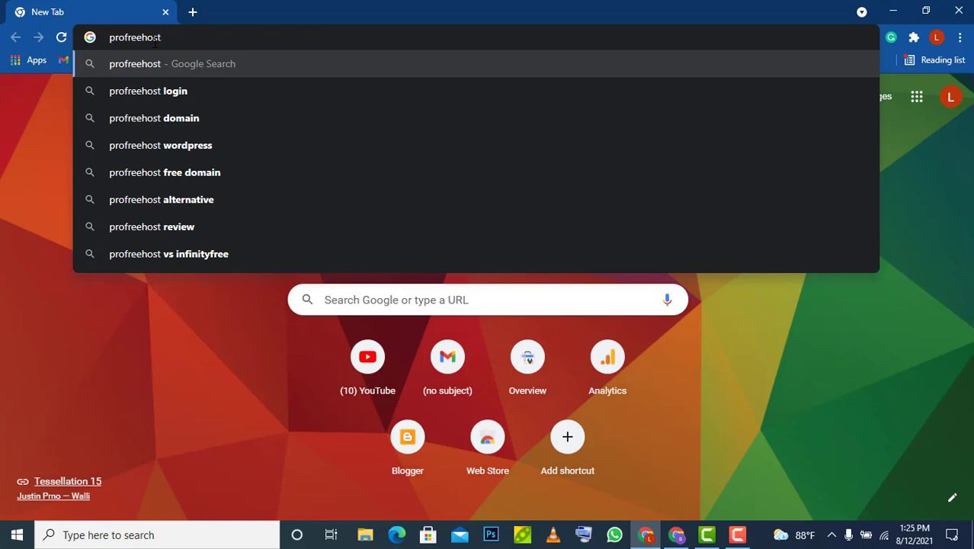
Search for profreehost, open the ProFreeHost site from the top result and go to Register Now
{"action": "key", "text": "Return"}
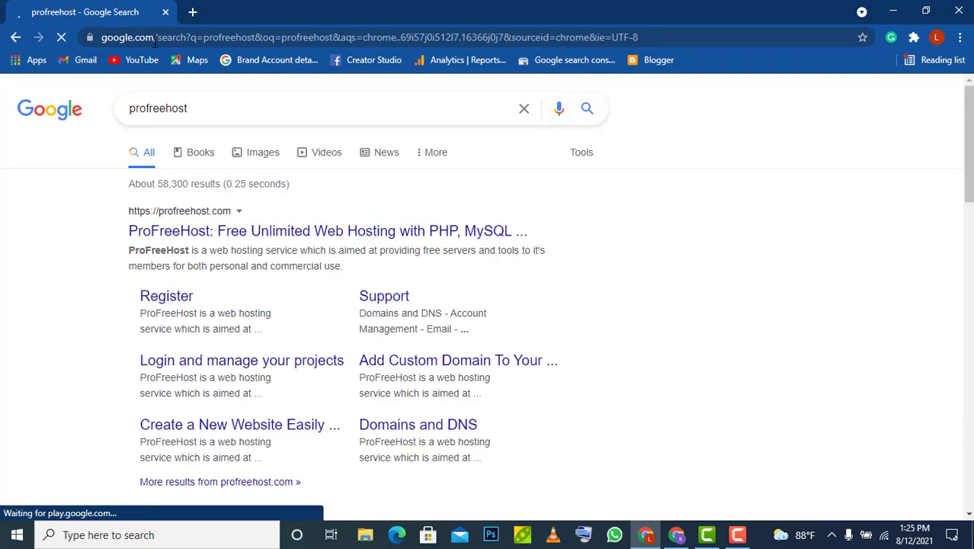
{"action": "left_click", "coordinate": [192, 240]}
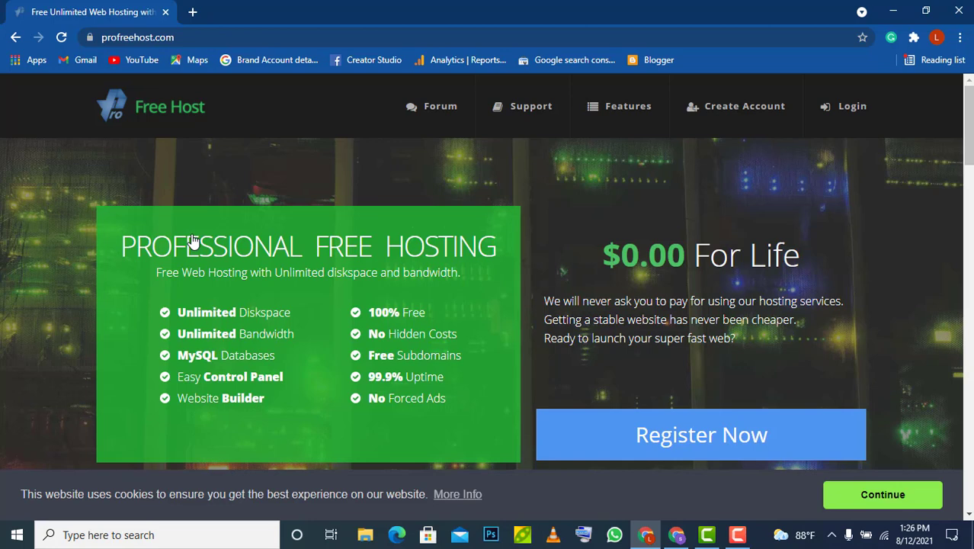
{"action": "left_click", "coordinate": [713, 440]}
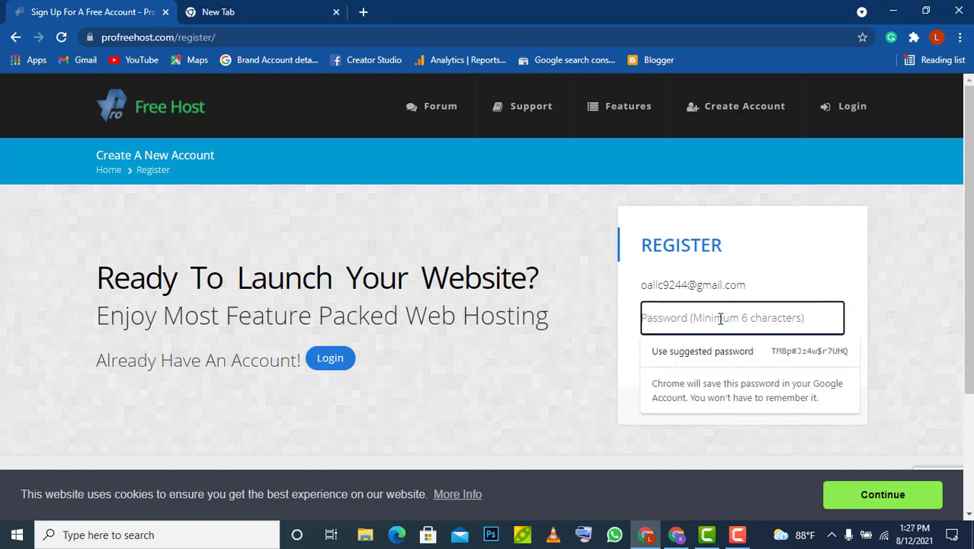
Submit the ProFreeHost registration with the e-mail and an account password, then move to the empty tab
{"action": "type", "text": "123"}
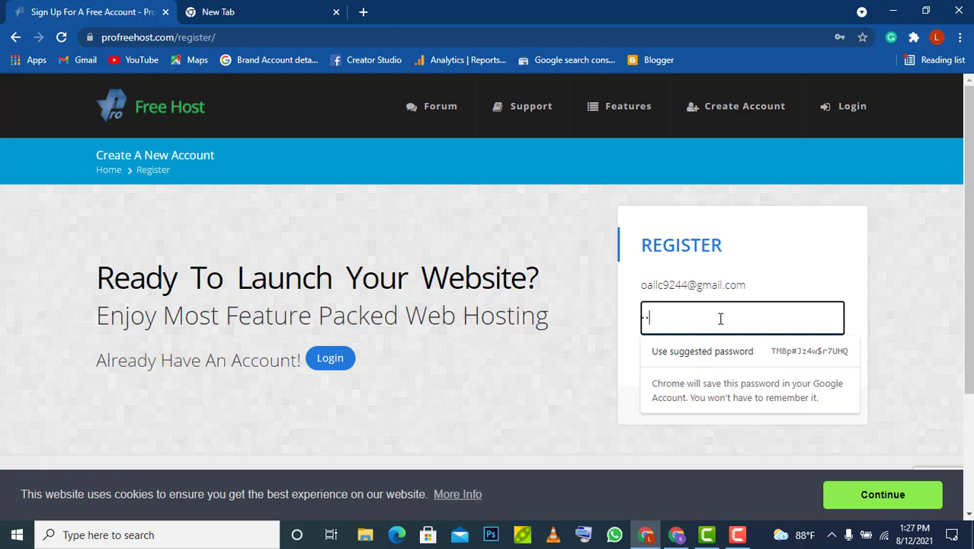
{"action": "type", "text": "4567890123"}
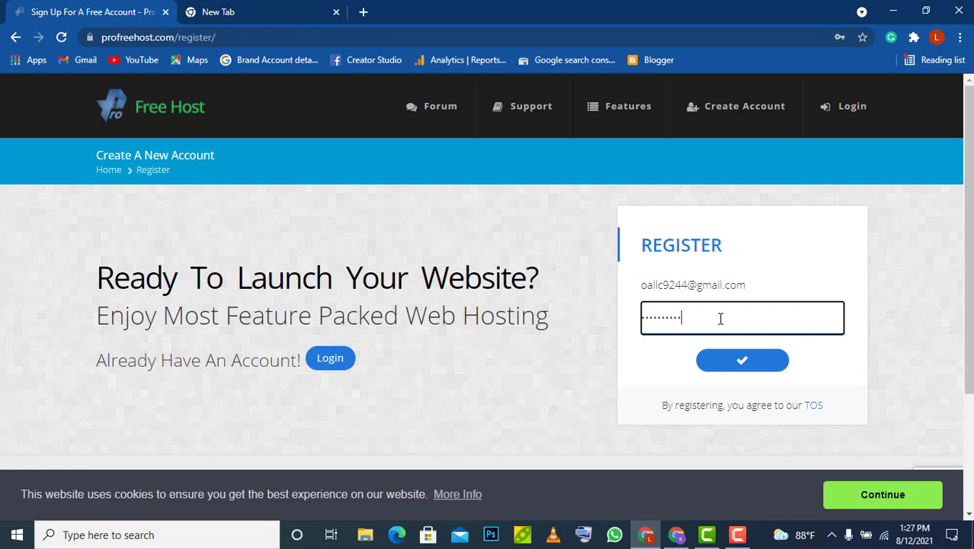
{"action": "type", "text": "4"}
{"action": "left_click", "coordinate": [749, 364]}
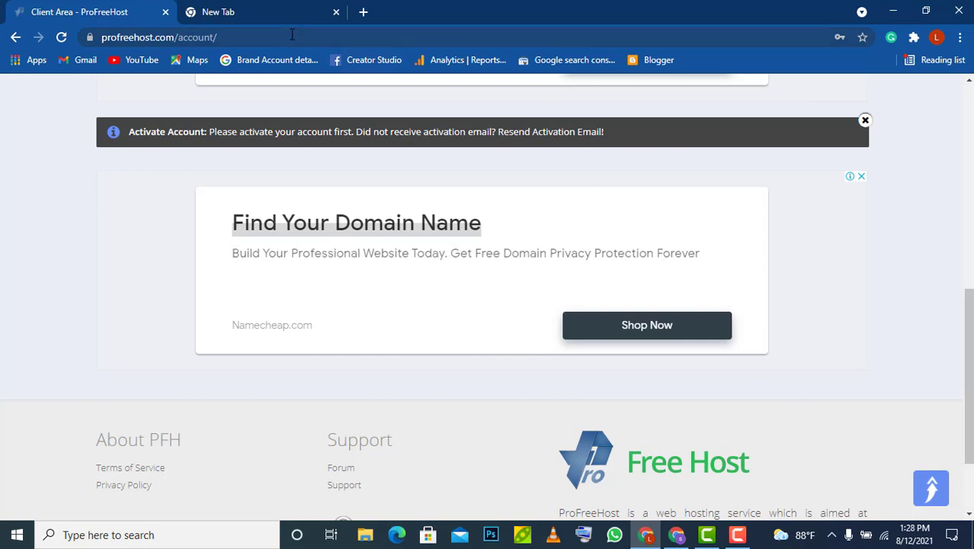
{"action": "left_click", "coordinate": [267, 11]}
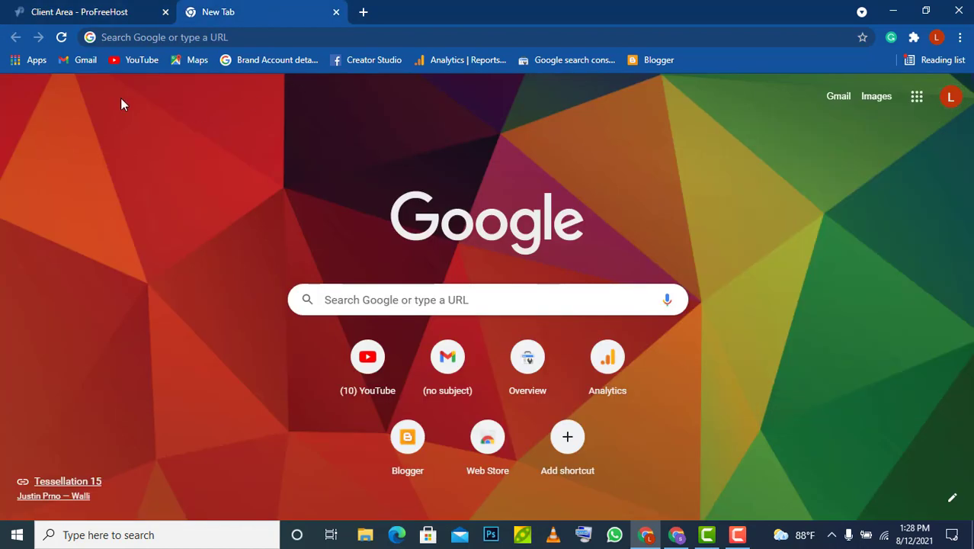
In Gmail, open ProFreeHost's Account Activation email and activate the account
{"action": "left_click", "coordinate": [77, 62]}
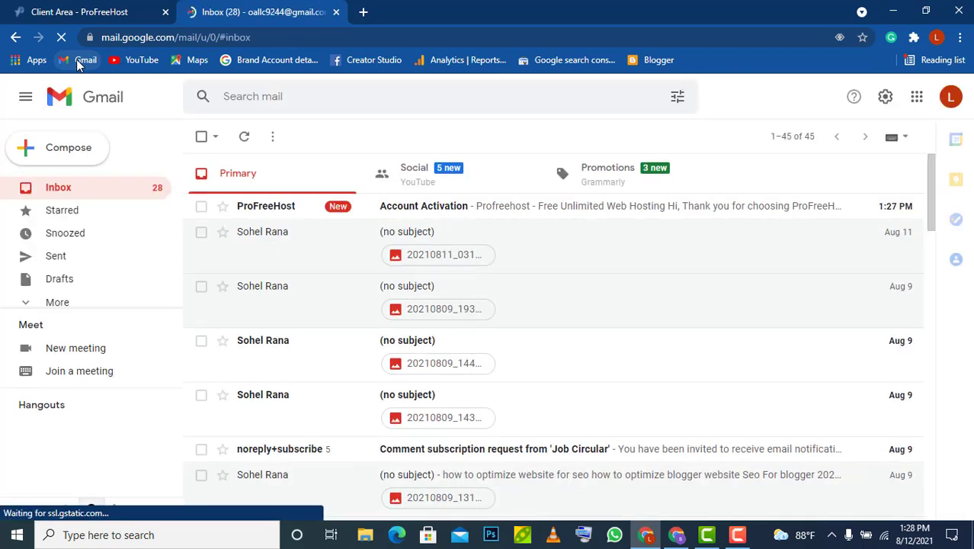
{"action": "left_click", "coordinate": [456, 210]}
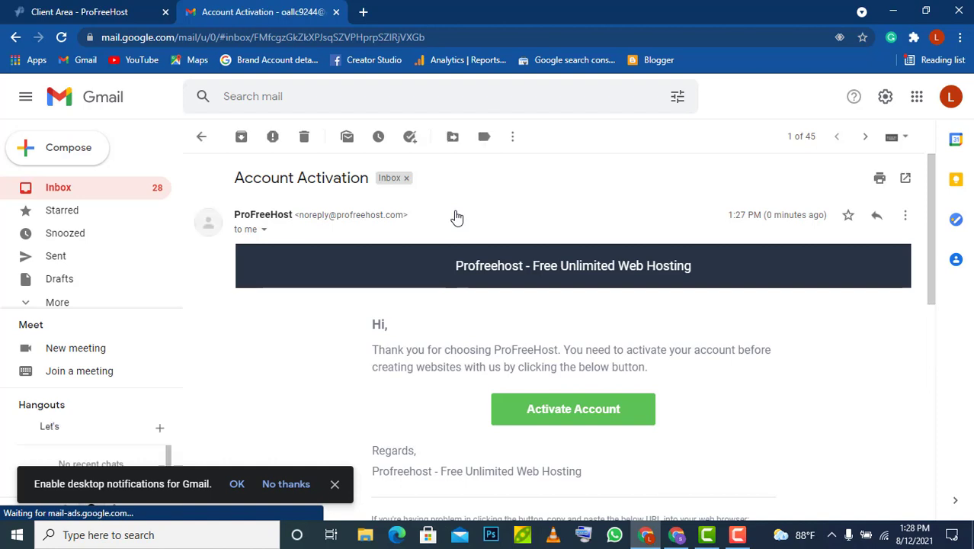
{"action": "left_click", "coordinate": [549, 412]}
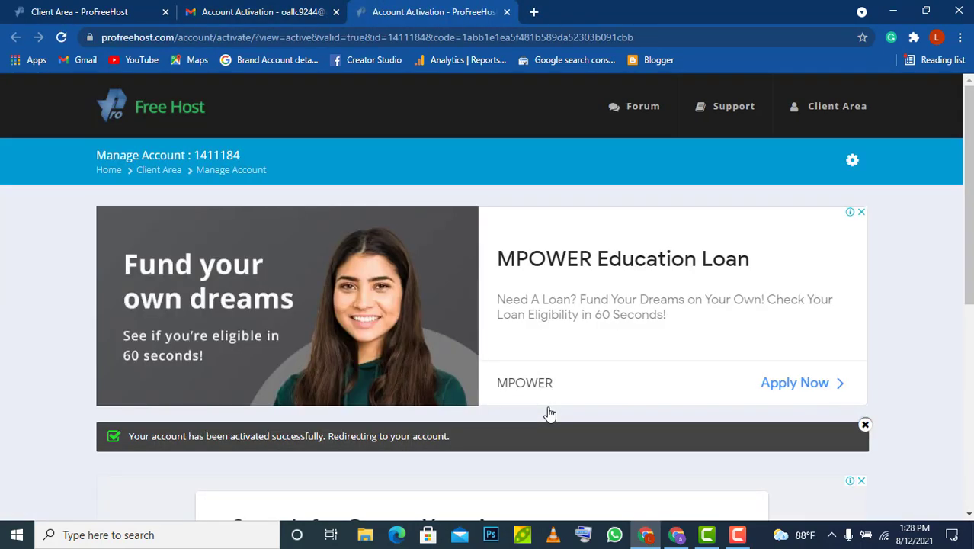
Start a new hosting account from the ProFreeHost Accounts page via Create New Account
{"action": "scroll", "coordinate": [703, 434], "scroll_direction": "down", "scroll_amount": 5}
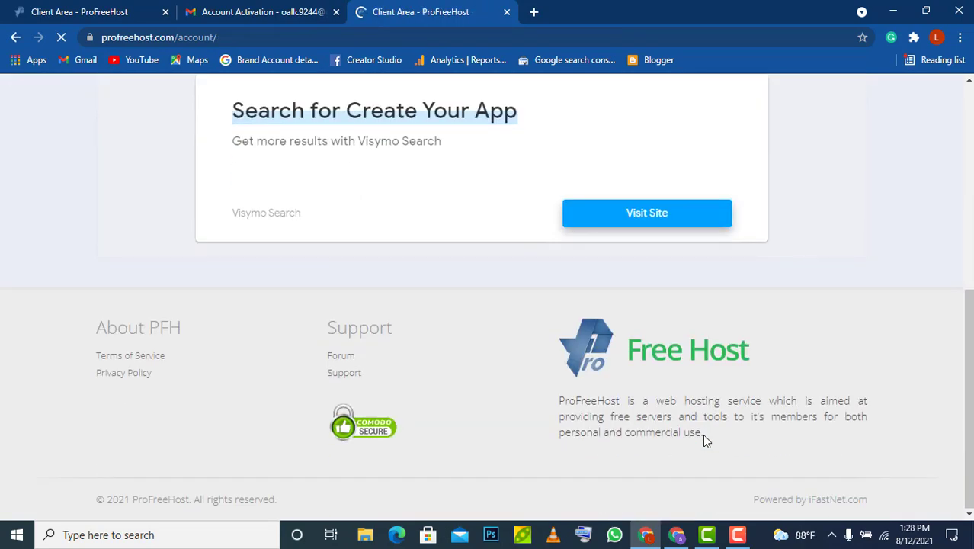
{"action": "scroll", "coordinate": [702, 434], "scroll_direction": "down", "scroll_amount": 3}
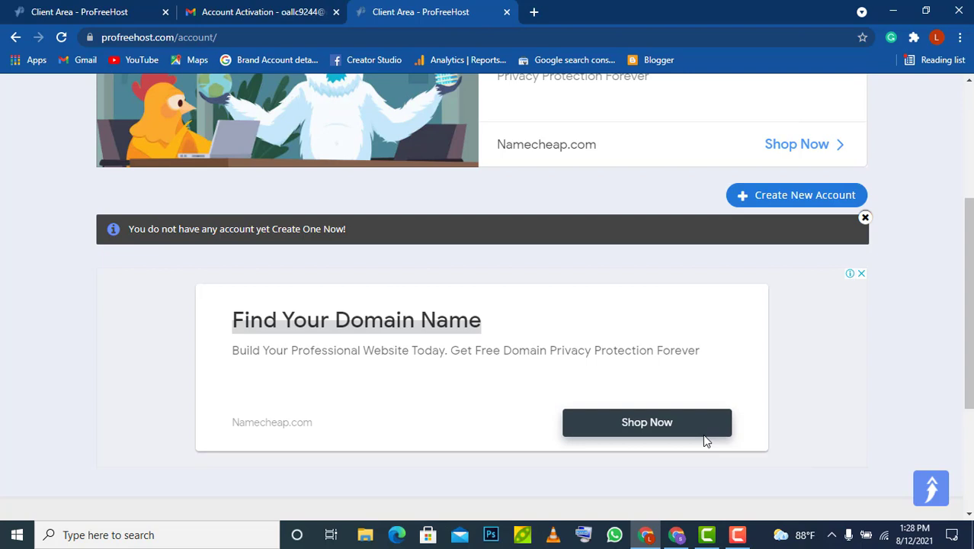
{"action": "left_click", "coordinate": [790, 197]}
{"action": "scroll", "coordinate": [529, 354], "scroll_direction": "down", "scroll_amount": 3}
{"action": "scroll", "coordinate": [531, 354], "scroll_direction": "down", "scroll_amount": 1}
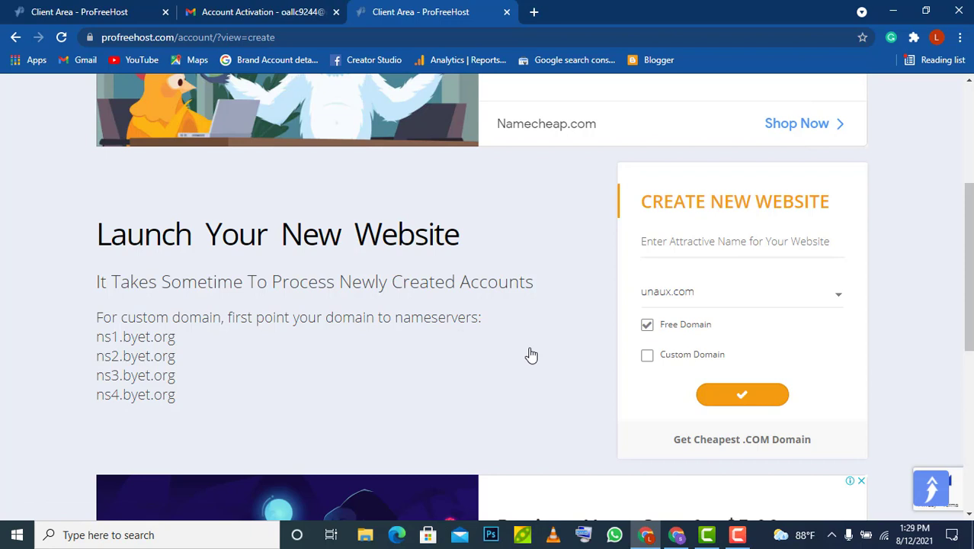
Create the website bdtech on the free unaux.com subdomain
{"action": "left_click", "coordinate": [700, 246]}
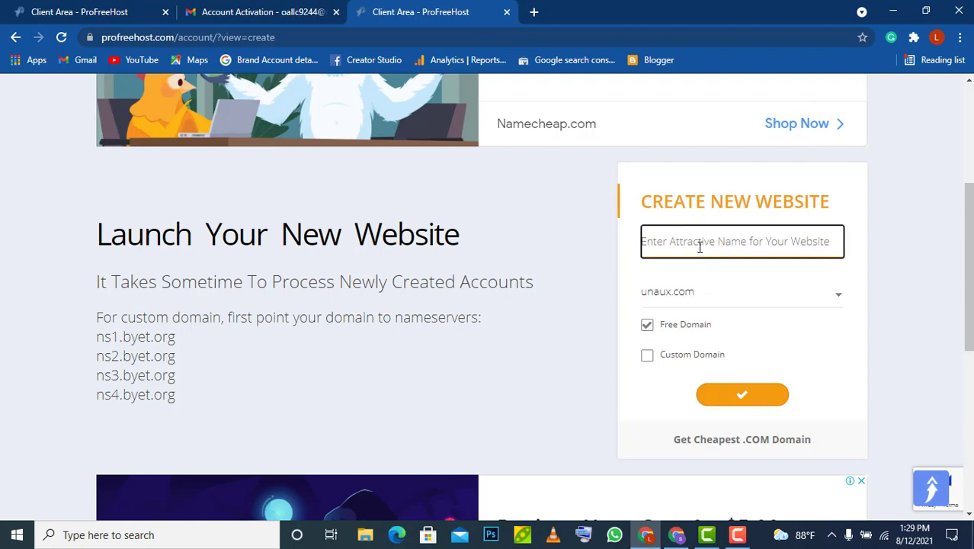
{"action": "type", "text": "odte"}
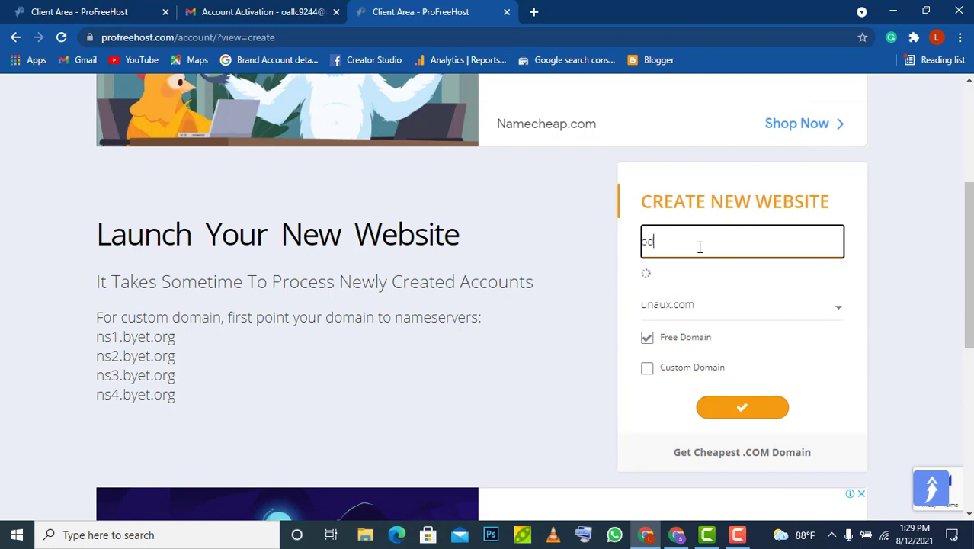
{"action": "type", "text": "ch"}
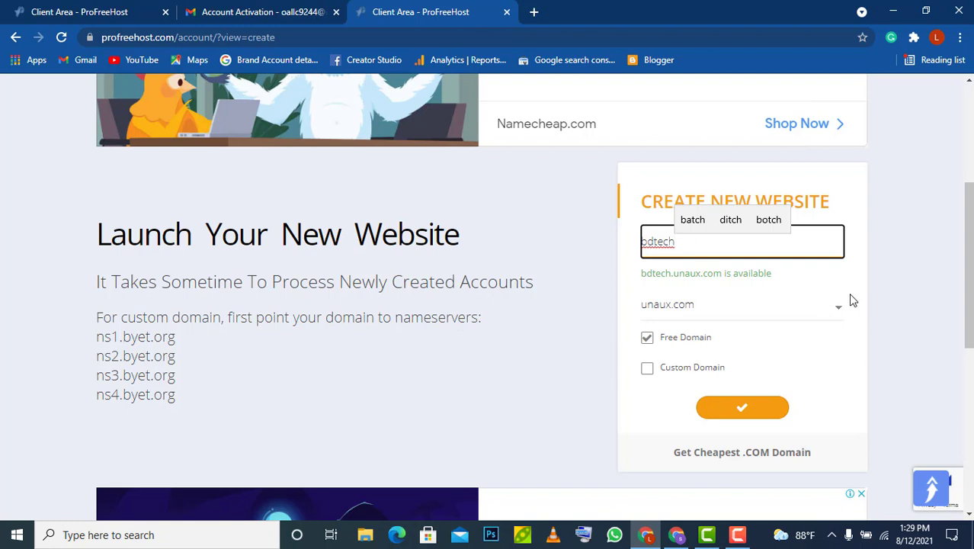
{"action": "left_click", "coordinate": [840, 313]}
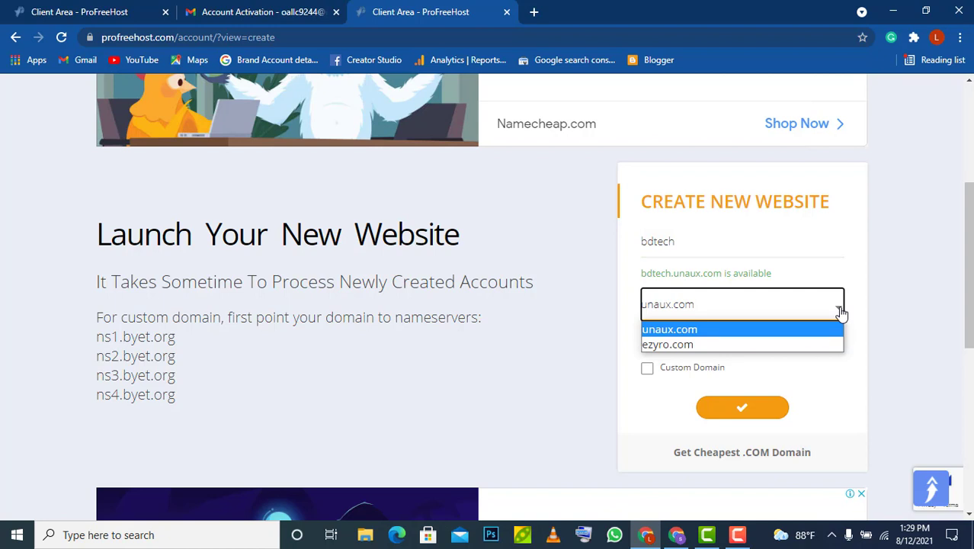
{"action": "left_click", "coordinate": [746, 332]}
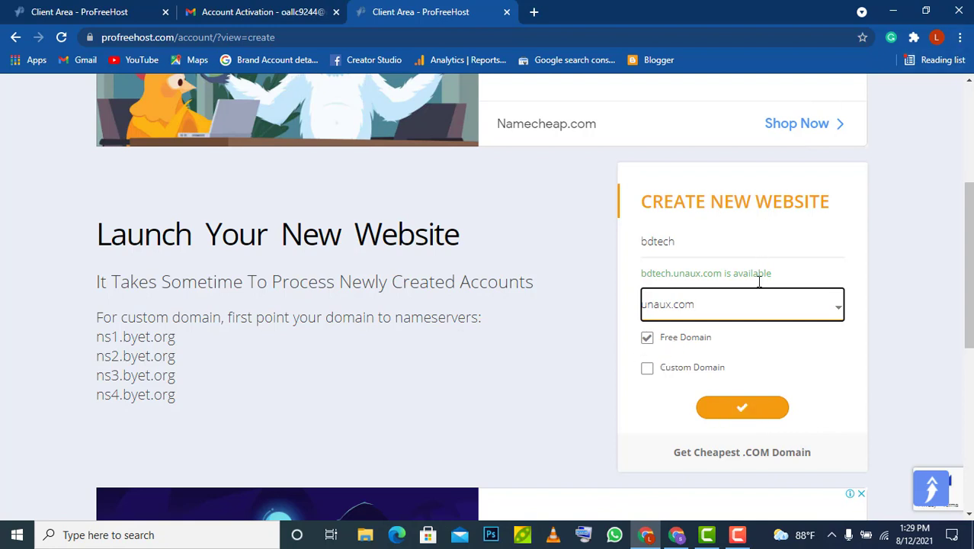
{"action": "left_click", "coordinate": [741, 409]}
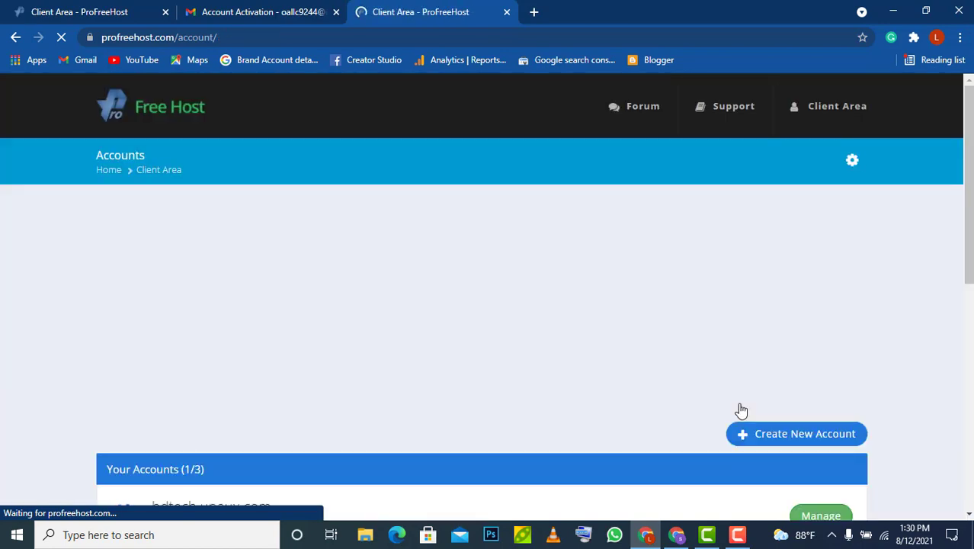
Manage the bdtech.unaux.com account, dismiss the ad and launch its Control Panel
{"action": "scroll", "coordinate": [741, 410], "scroll_direction": "down", "scroll_amount": 2}
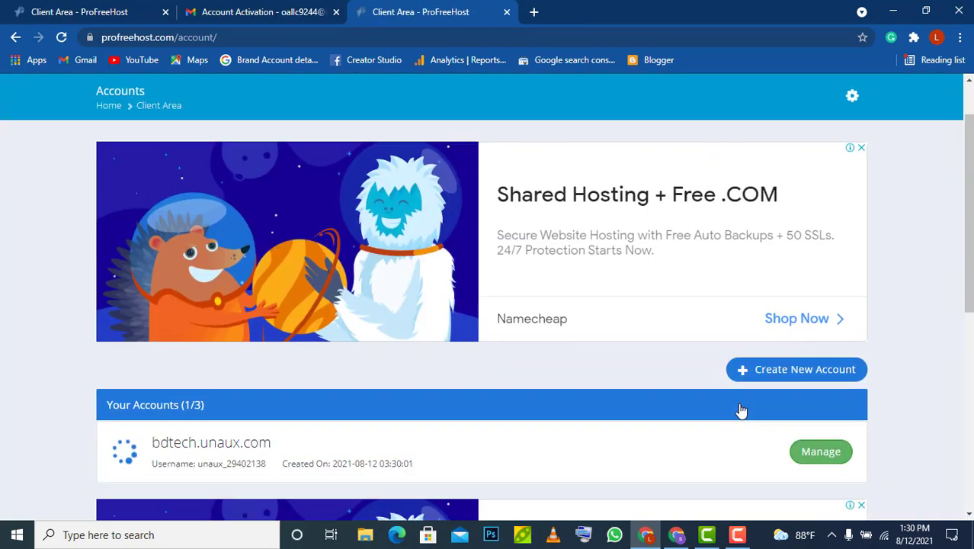
{"action": "scroll", "coordinate": [740, 410], "scroll_direction": "down", "scroll_amount": 1}
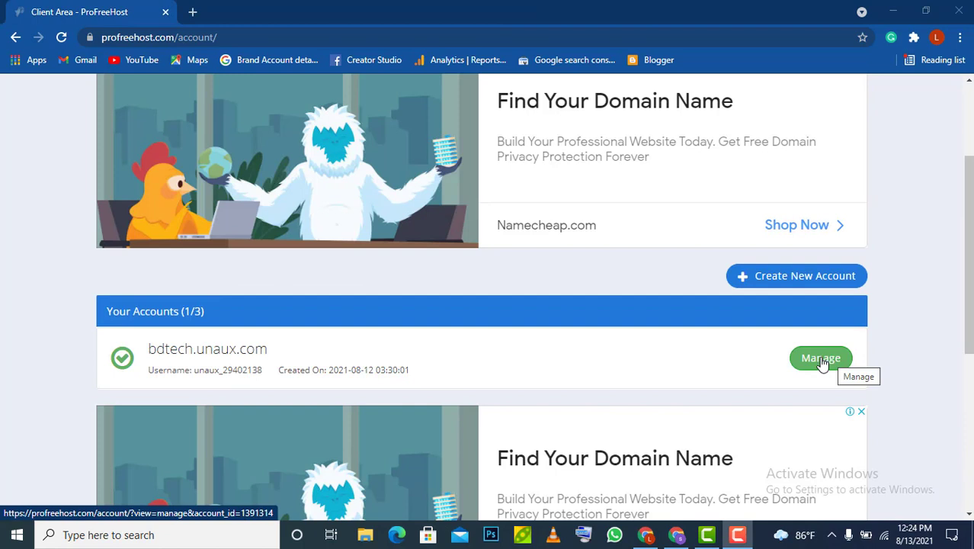
{"action": "left_click", "coordinate": [821, 358]}
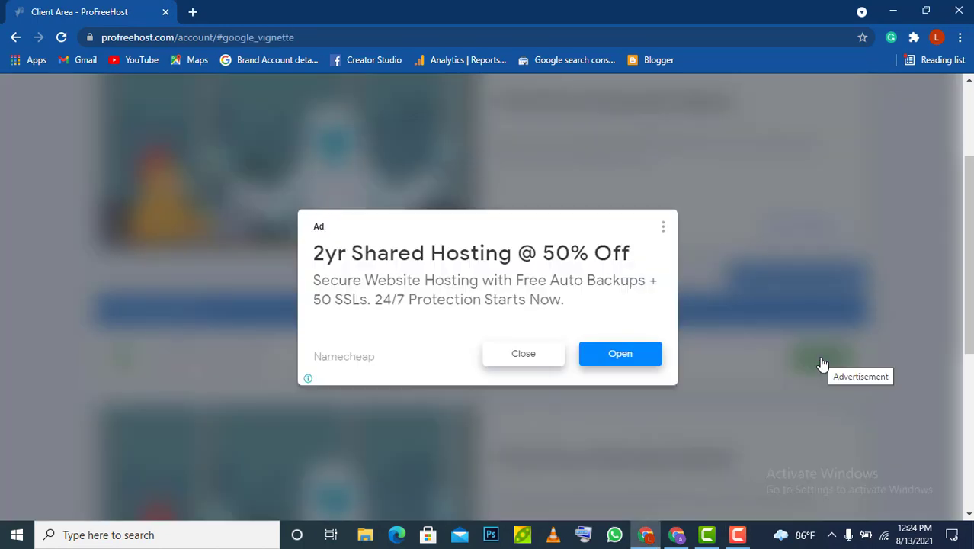
{"action": "left_click", "coordinate": [510, 351]}
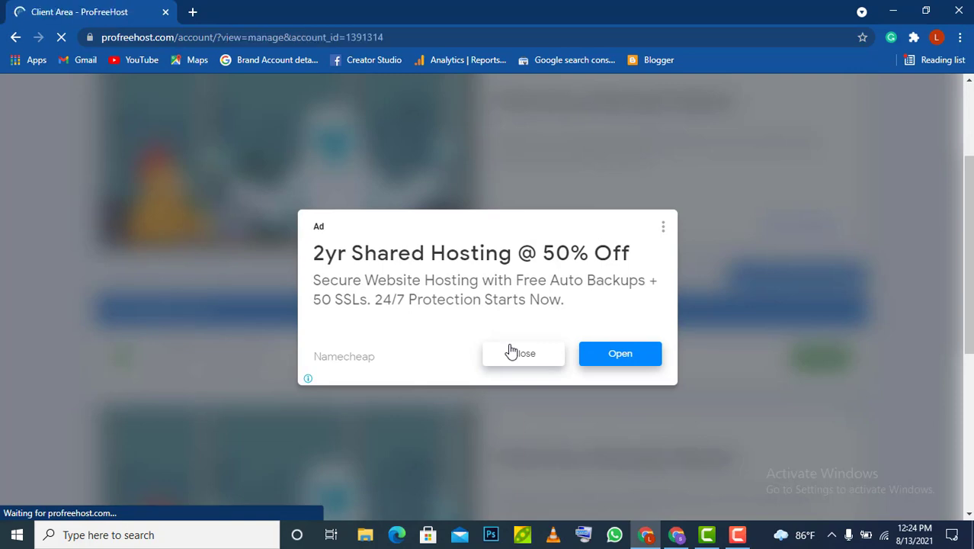
{"action": "scroll", "coordinate": [511, 352], "scroll_direction": "down", "scroll_amount": 3}
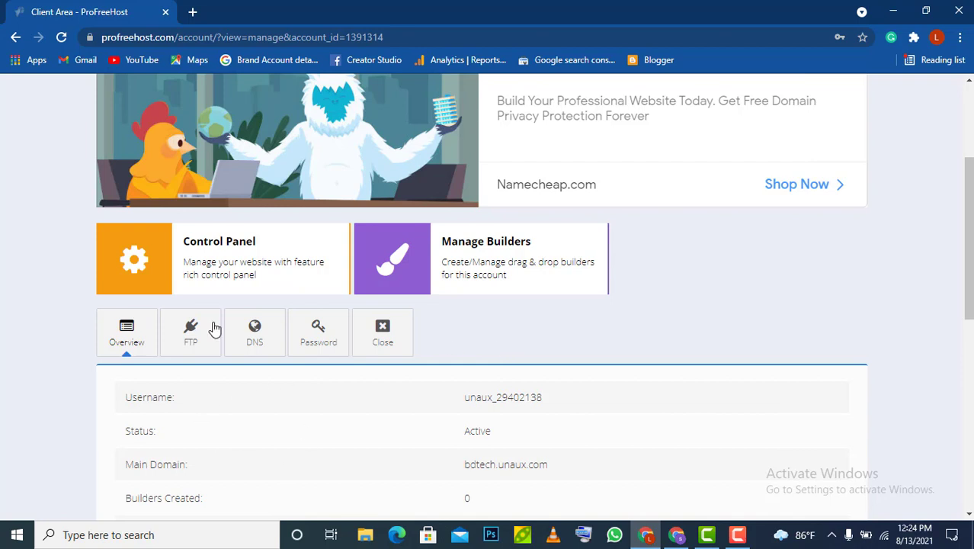
{"action": "left_click", "coordinate": [232, 259]}
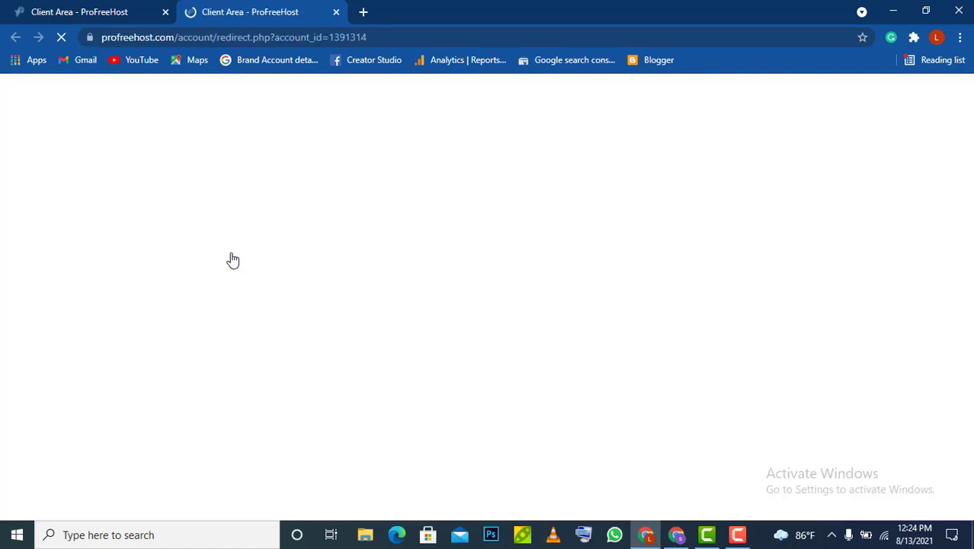
Approve the service e-mail alerts on the Important Notice page to load the control panel
{"action": "scroll", "coordinate": [380, 274], "scroll_direction": "down", "scroll_amount": 1}
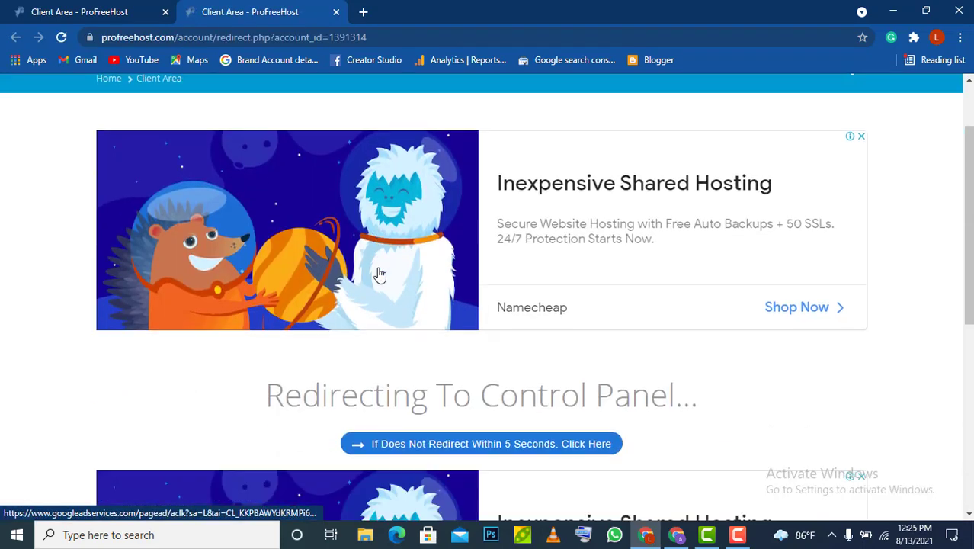
{"action": "scroll", "coordinate": [380, 274], "scroll_direction": "down", "scroll_amount": 1}
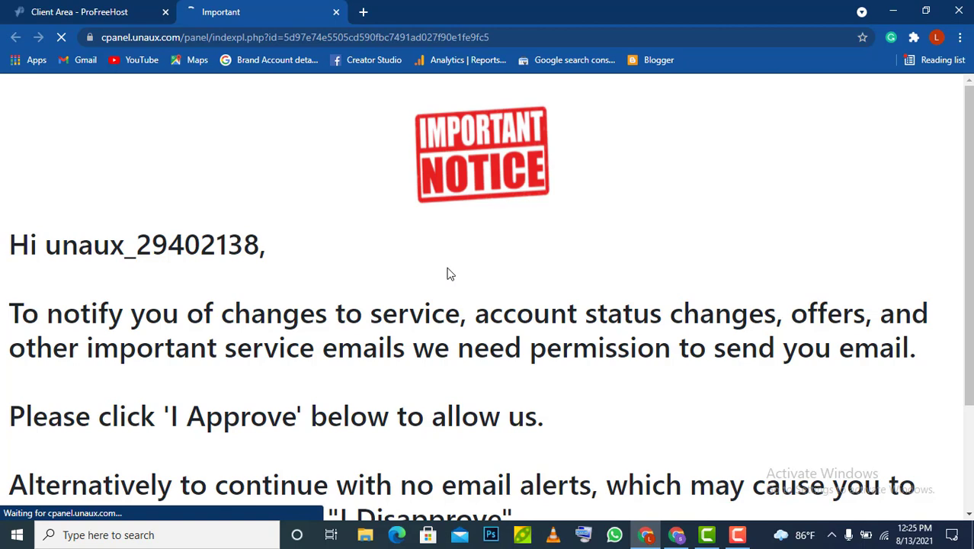
{"action": "scroll", "coordinate": [449, 274], "scroll_direction": "down", "scroll_amount": 1}
{"action": "scroll", "coordinate": [449, 274], "scroll_direction": "up", "scroll_amount": 1}
{"action": "scroll", "coordinate": [448, 268], "scroll_direction": "down", "scroll_amount": 2}
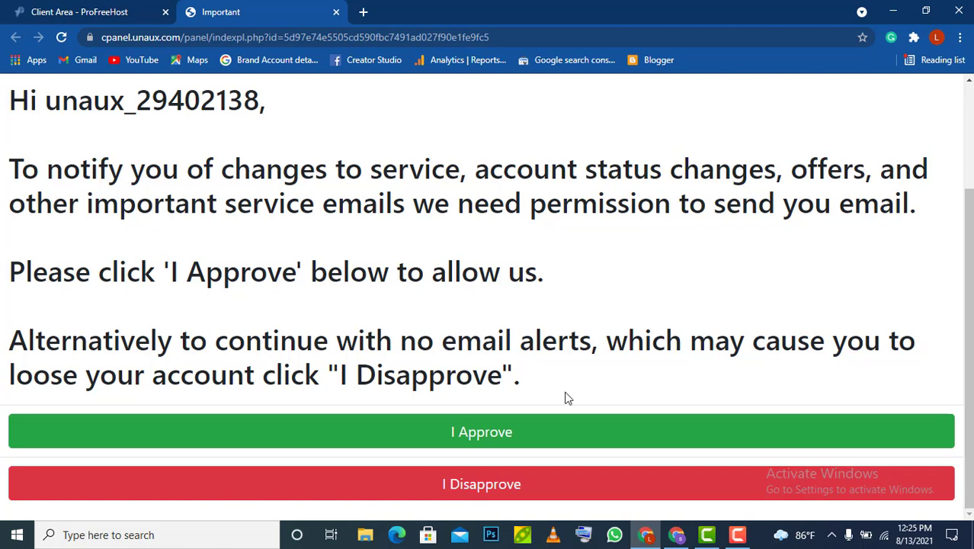
{"action": "left_click", "coordinate": [470, 442]}
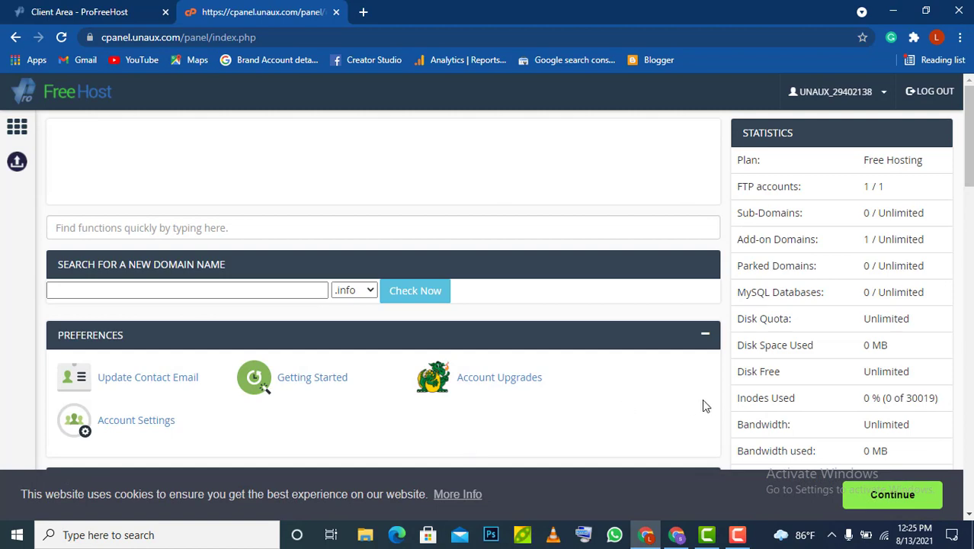
Find the Software section and launch the Softaculous Apps Installer
{"action": "scroll", "coordinate": [707, 405], "scroll_direction": "down", "scroll_amount": 15}
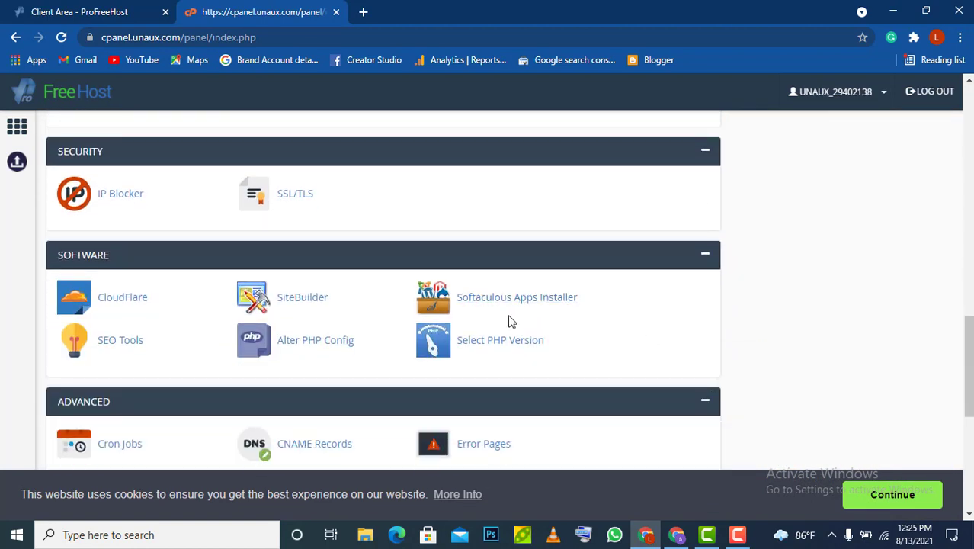
{"action": "scroll", "coordinate": [593, 320], "scroll_direction": "down", "scroll_amount": 2}
{"action": "scroll", "coordinate": [593, 320], "scroll_direction": "up", "scroll_amount": 1}
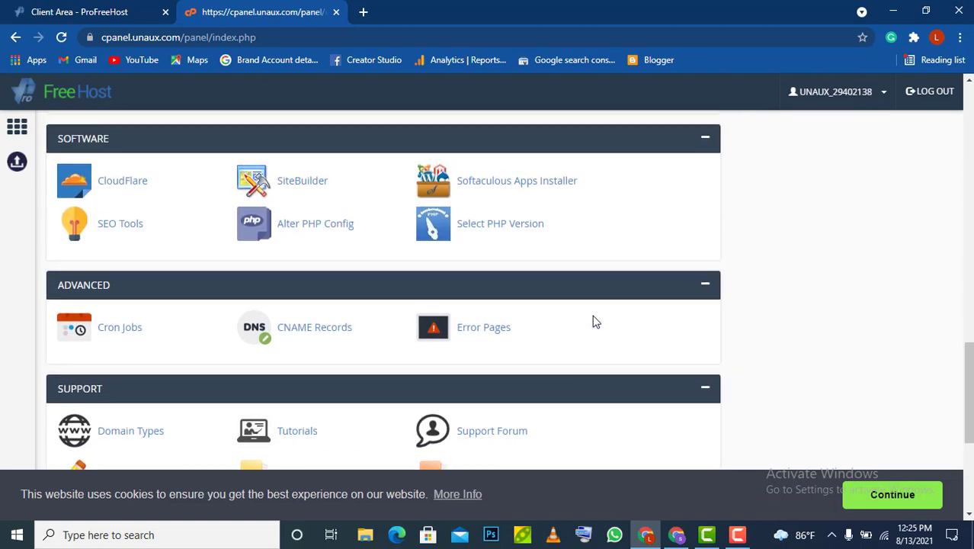
{"action": "scroll", "coordinate": [592, 320], "scroll_direction": "down", "scroll_amount": 1}
{"action": "scroll", "coordinate": [593, 319], "scroll_direction": "up", "scroll_amount": 1}
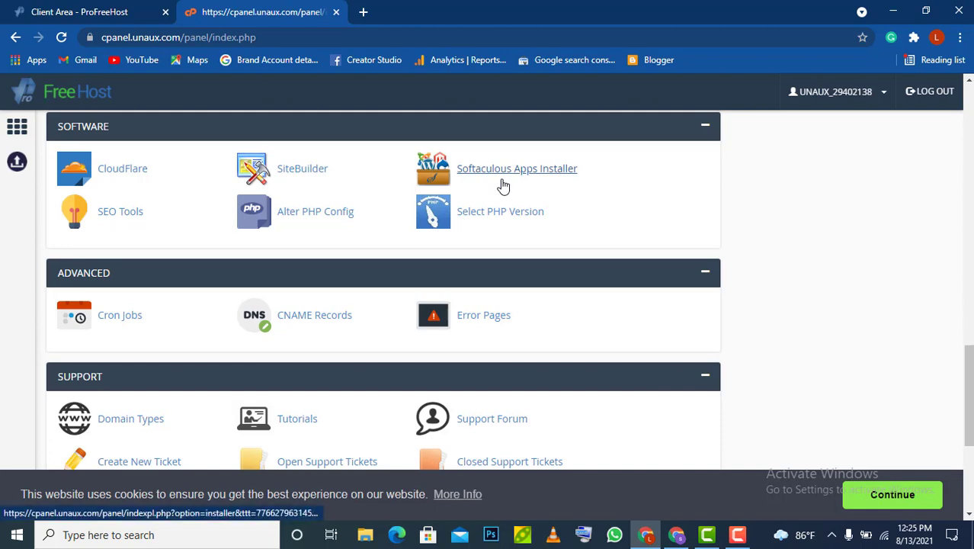
{"action": "scroll", "coordinate": [503, 186], "scroll_direction": "down", "scroll_amount": 1}
{"action": "scroll", "coordinate": [502, 182], "scroll_direction": "down", "scroll_amount": 3}
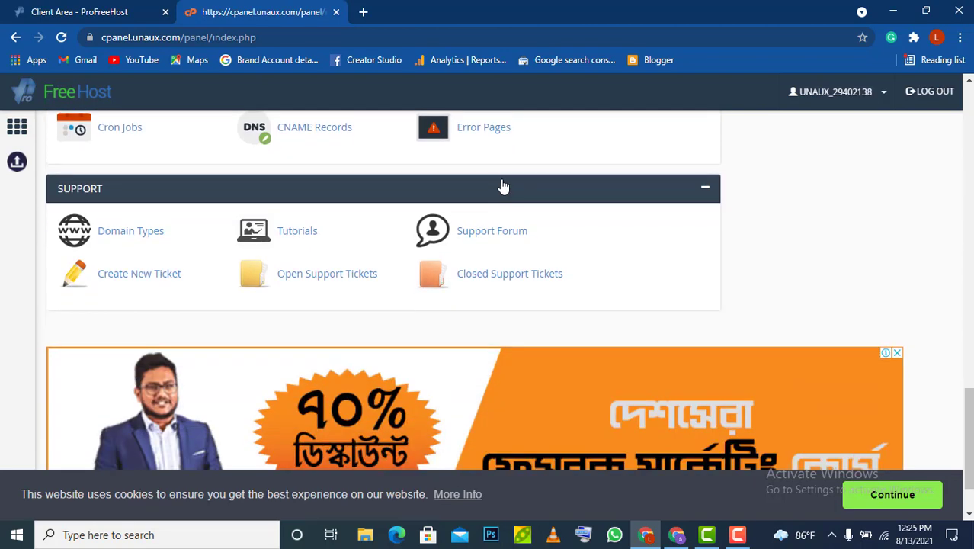
{"action": "scroll", "coordinate": [500, 180], "scroll_direction": "up", "scroll_amount": 3}
{"action": "scroll", "coordinate": [501, 183], "scroll_direction": "up", "scroll_amount": 3}
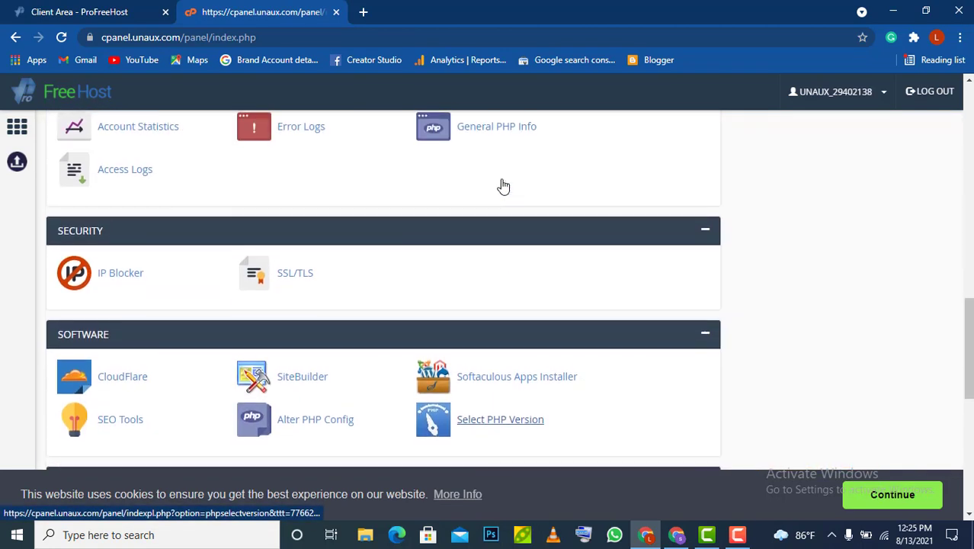
{"action": "scroll", "coordinate": [503, 185], "scroll_direction": "up", "scroll_amount": 2}
{"action": "scroll", "coordinate": [500, 187], "scroll_direction": "down", "scroll_amount": 4}
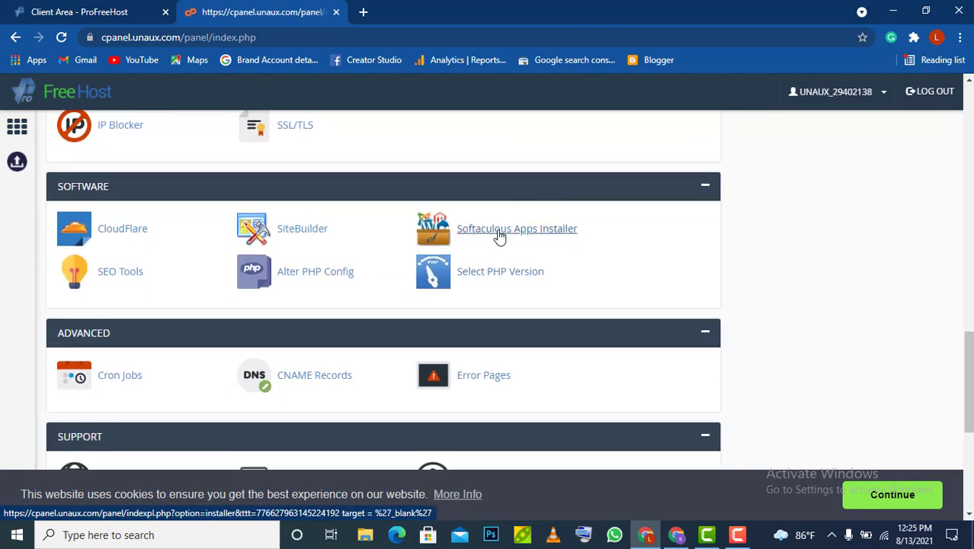
{"action": "left_click", "coordinate": [499, 237]}
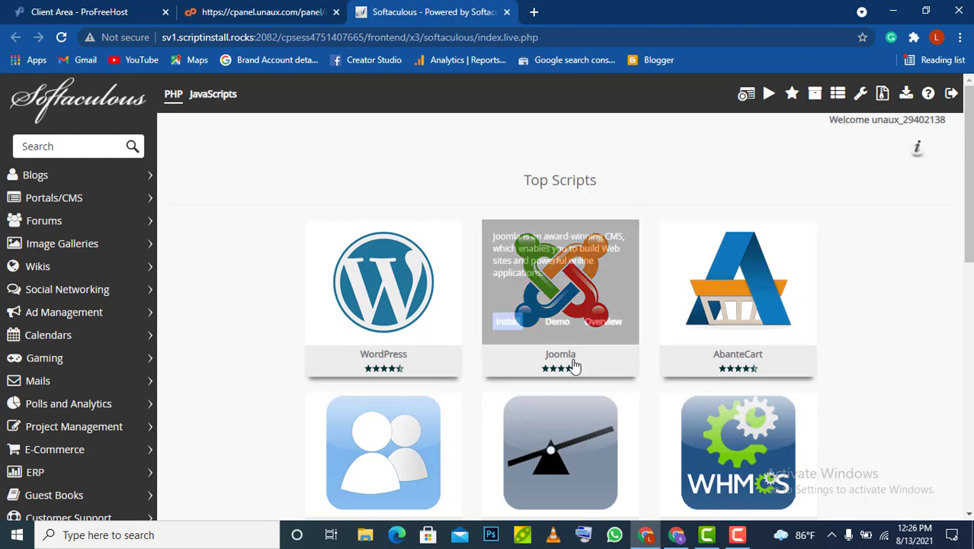
Start a WordPress installation in Softaculous
{"action": "mouse_move", "coordinate": [383, 349]}
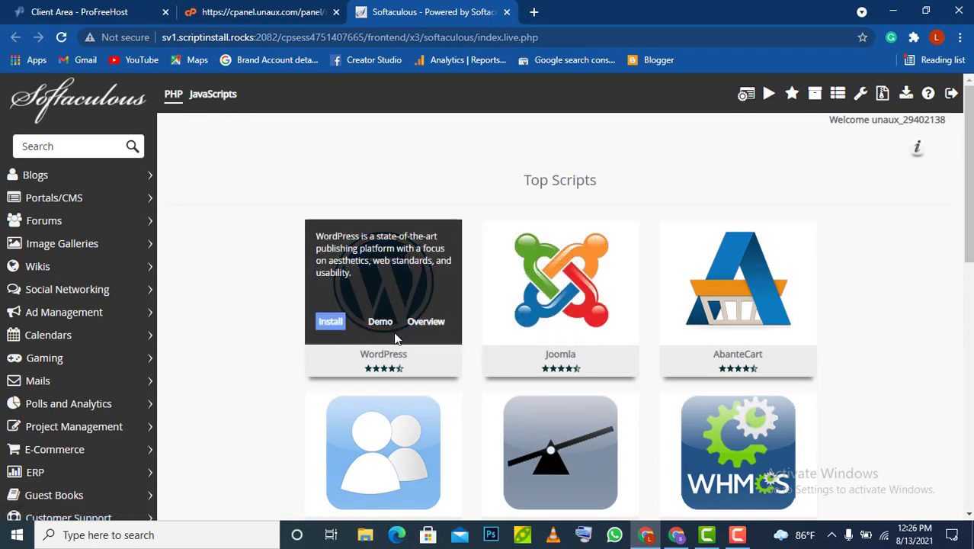
{"action": "left_click", "coordinate": [332, 326]}
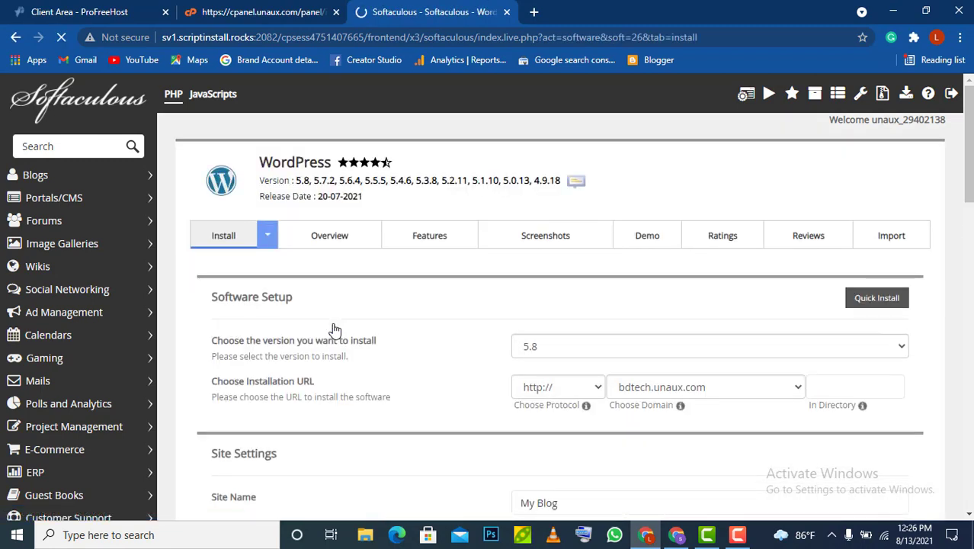
{"action": "scroll", "coordinate": [510, 387], "scroll_direction": "down", "scroll_amount": 3}
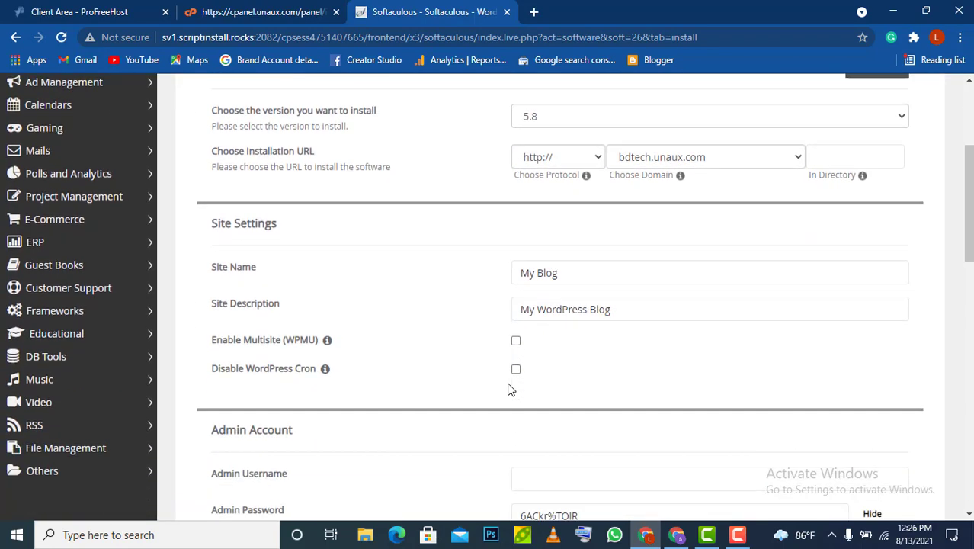
{"action": "scroll", "coordinate": [510, 388], "scroll_direction": "down", "scroll_amount": 2}
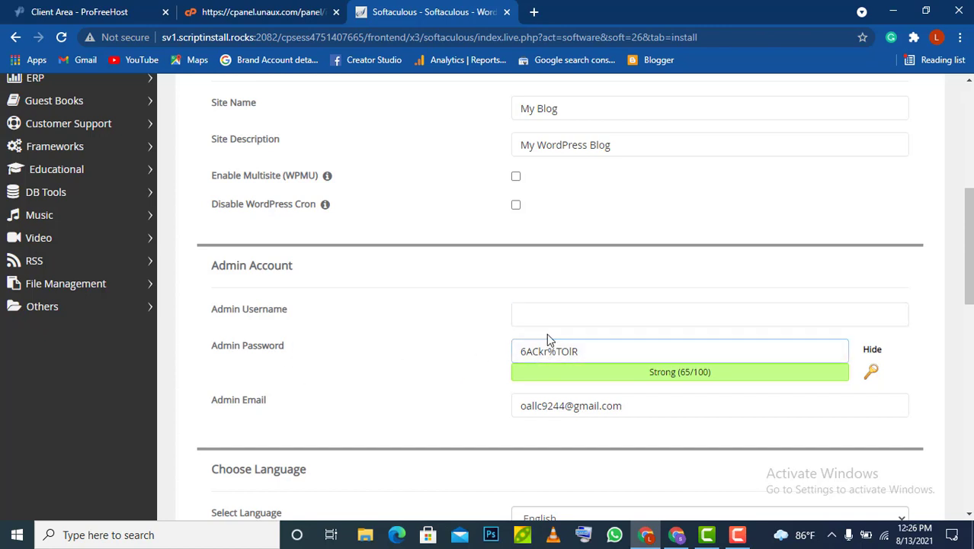
Set a custom admin username and replace the generated admin password with a pasted, masked one
{"action": "left_click", "coordinate": [586, 313]}
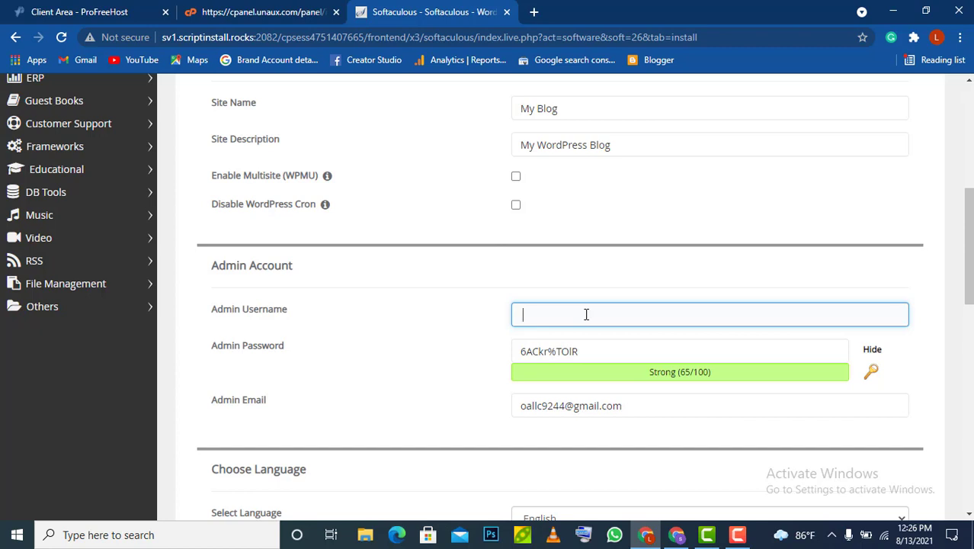
{"action": "type", "text": "sohel"}
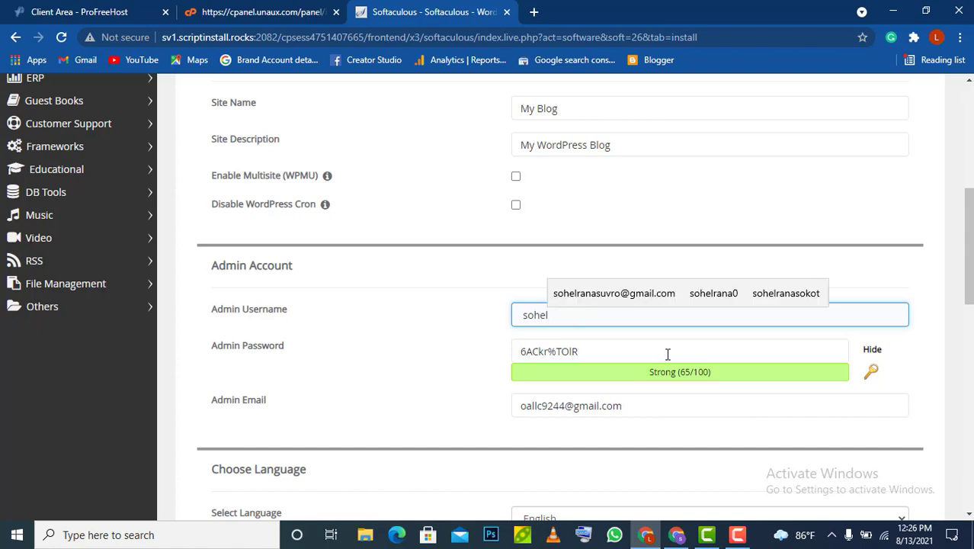
{"action": "left_click", "coordinate": [628, 353]}
{"action": "key", "text": "BackSpace"}
{"action": "key", "text": "BackSpace"}
{"action": "key", "text": "BackSpace"}
{"action": "key", "text": "BackSpace"}
{"action": "key", "text": "BackSpace"}
{"action": "key", "text": "BackSpace"}
{"action": "key", "text": "BackSpace"}
{"action": "key", "text": "BackSpace"}
{"action": "key", "text": "BackSpace"}
{"action": "key", "text": "BackSpace"}
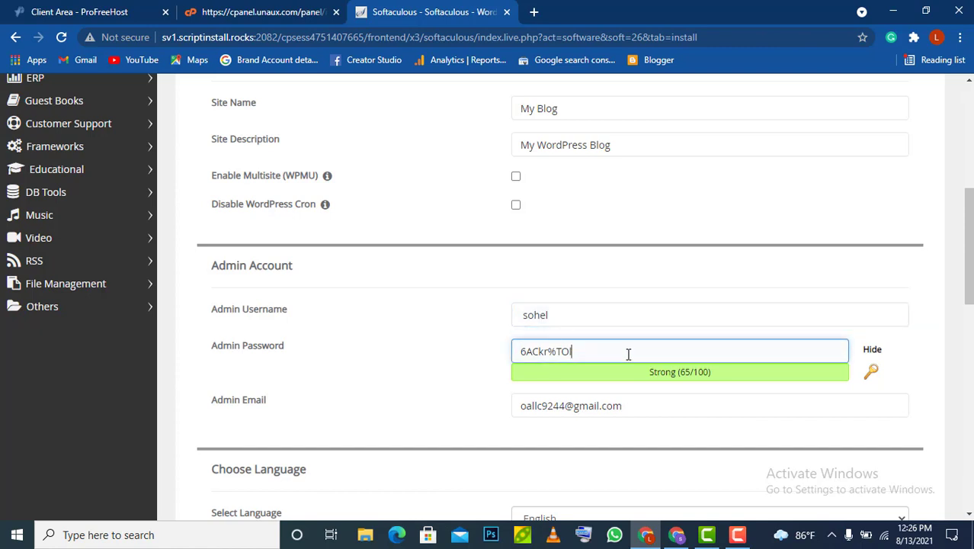
{"action": "key", "text": "ctrl+v"}
{"action": "left_click", "coordinate": [872, 349]}
{"action": "left_click", "coordinate": [665, 345]}
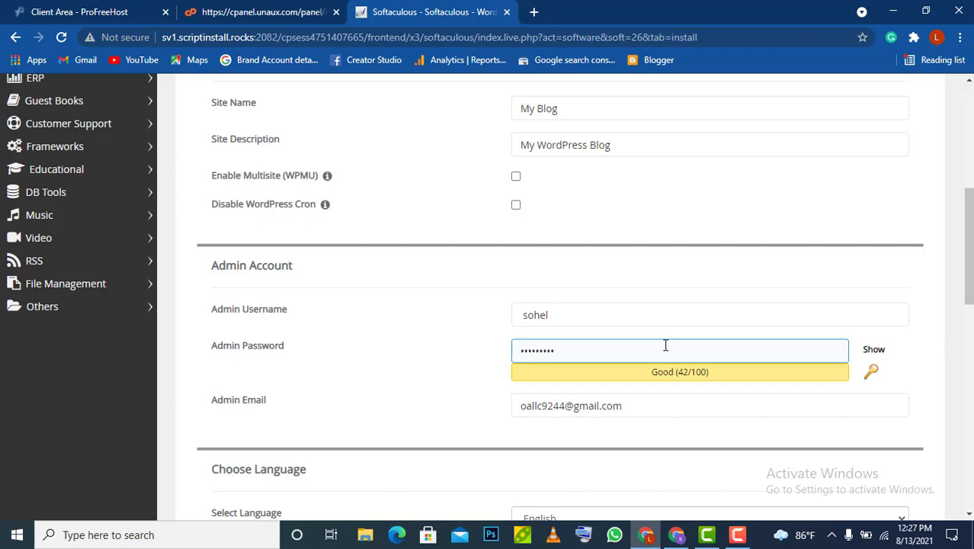
Double-check the admin username and submit the WordPress installation for bdtech.unaux.com
{"action": "scroll", "coordinate": [665, 345], "scroll_direction": "down", "scroll_amount": 3}
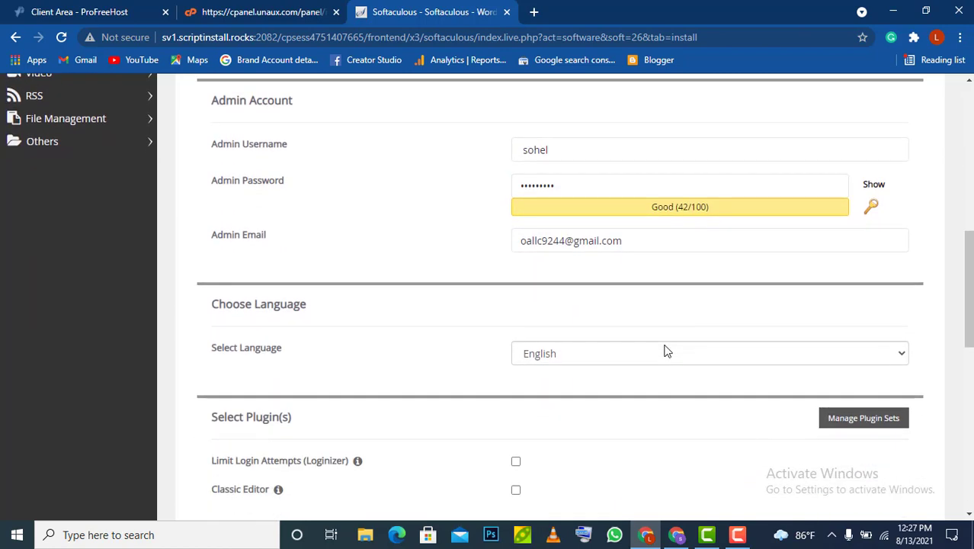
{"action": "left_click", "coordinate": [634, 184]}
{"action": "left_click", "coordinate": [615, 150]}
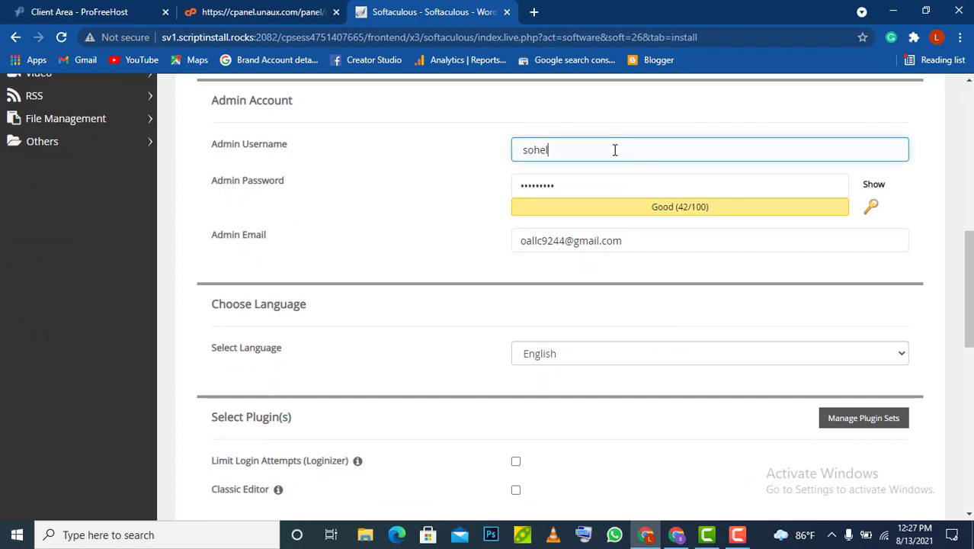
{"action": "double_click", "coordinate": [615, 150]}
{"action": "scroll", "coordinate": [640, 321], "scroll_direction": "down", "scroll_amount": 5}
{"action": "scroll", "coordinate": [639, 323], "scroll_direction": "down", "scroll_amount": 3}
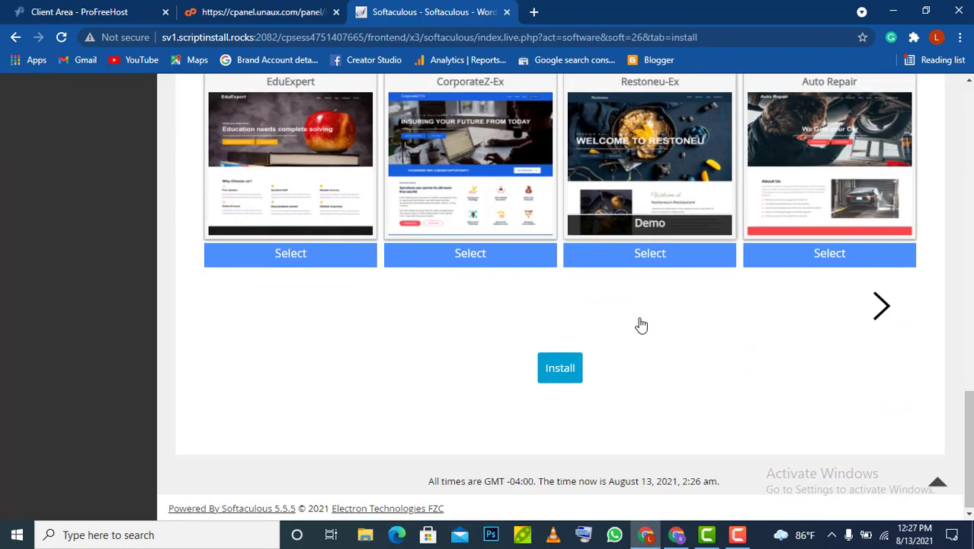
{"action": "left_click", "coordinate": [560, 369]}
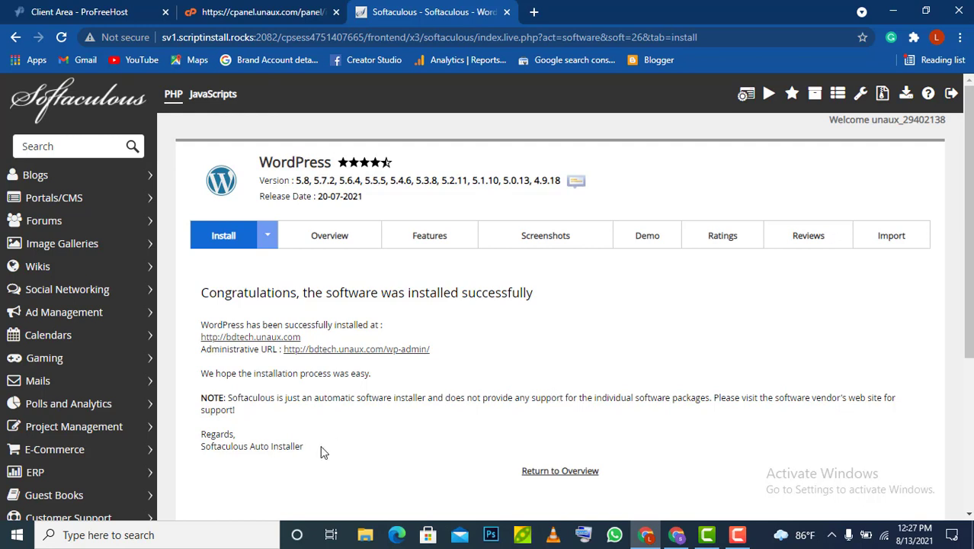
Open the new My Blog site at bdtech.unaux.com and view its Hello world! post
{"action": "left_click", "coordinate": [259, 344]}
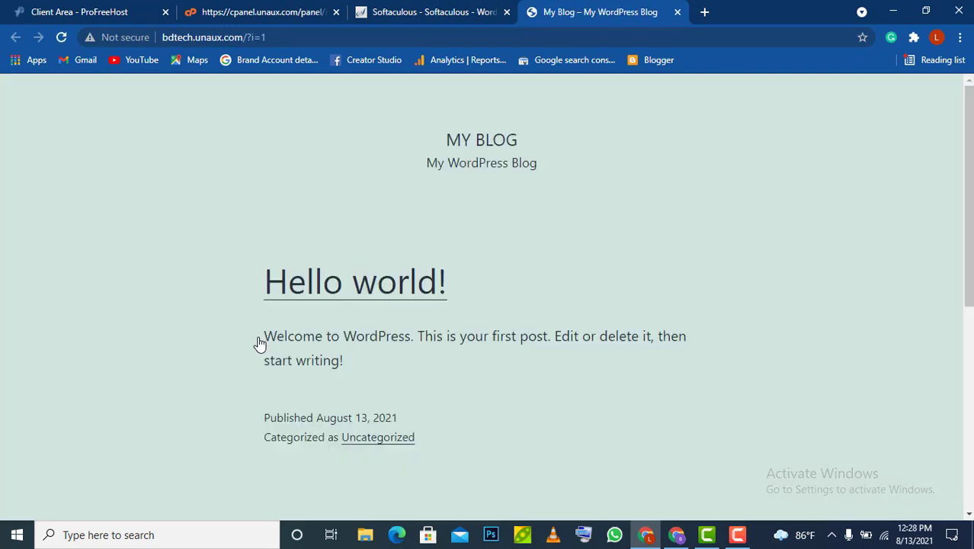
{"action": "scroll", "coordinate": [667, 287], "scroll_direction": "down", "scroll_amount": 4}
{"action": "scroll", "coordinate": [668, 286], "scroll_direction": "down", "scroll_amount": 2}
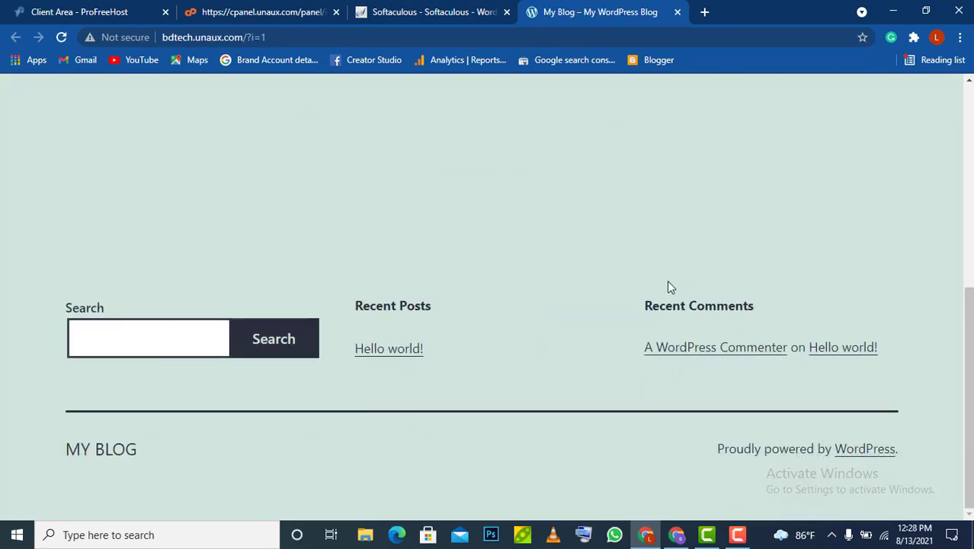
{"action": "scroll", "coordinate": [667, 287], "scroll_direction": "up", "scroll_amount": 5}
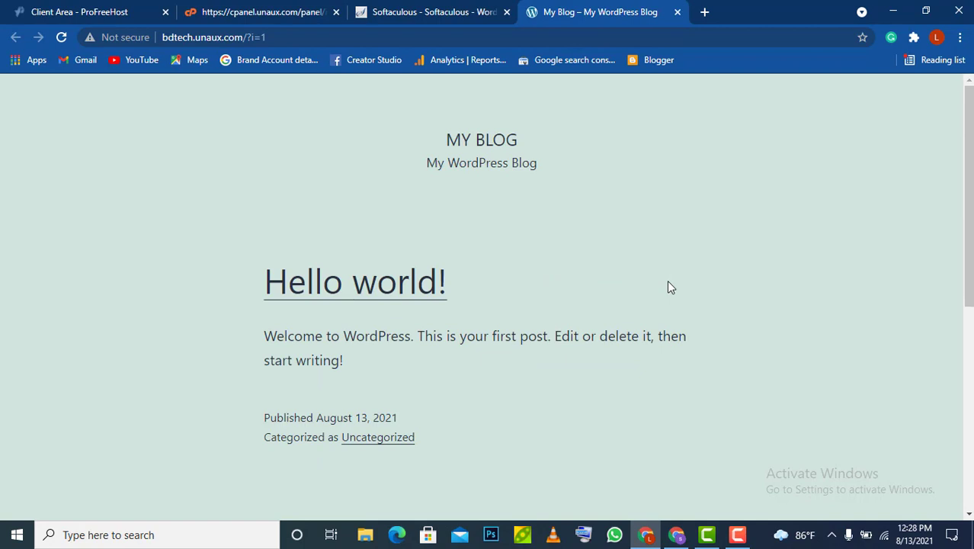
{"action": "left_click", "coordinate": [442, 14]}
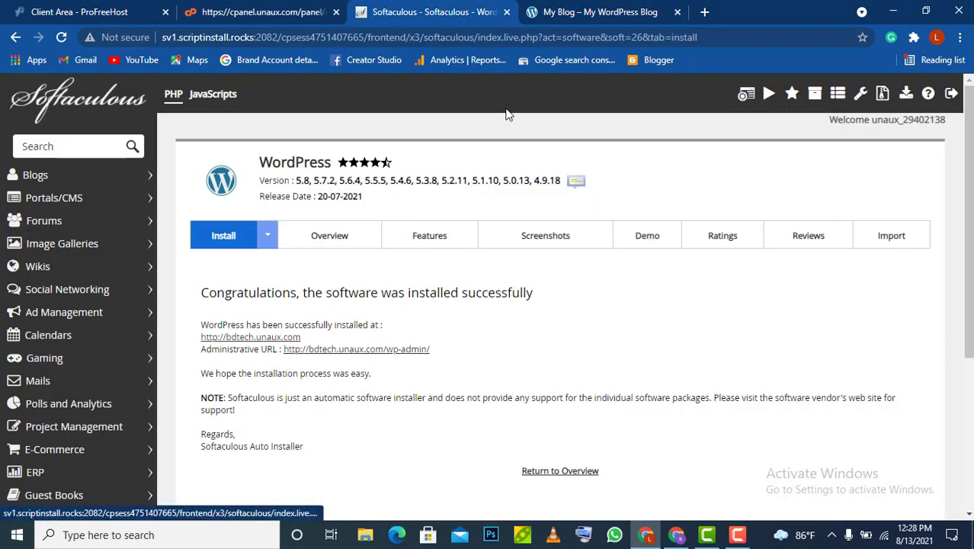
{"action": "left_click", "coordinate": [586, 12]}
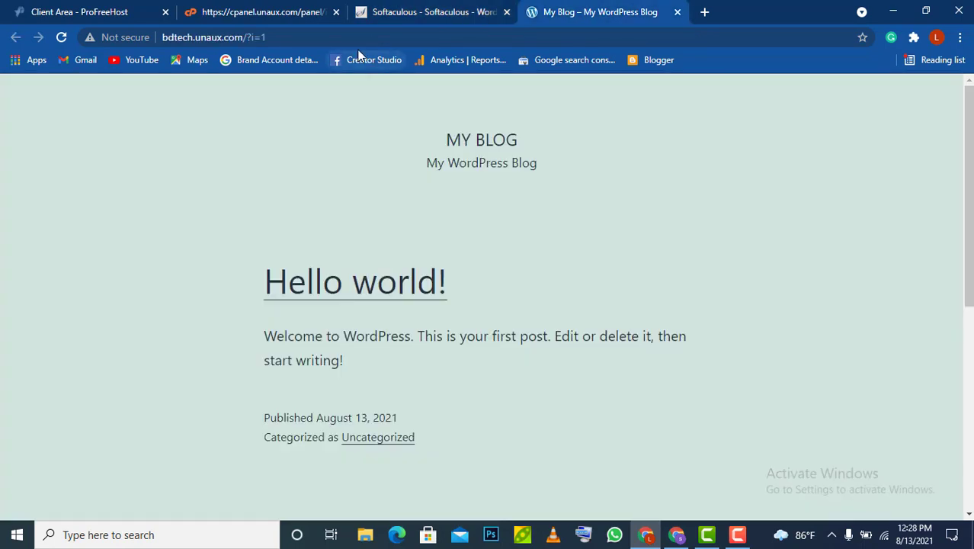
Go to bdtech.unaux.com/wp-admin in the address bar
{"action": "left_click", "coordinate": [322, 31]}
{"action": "left_click", "coordinate": [321, 30]}
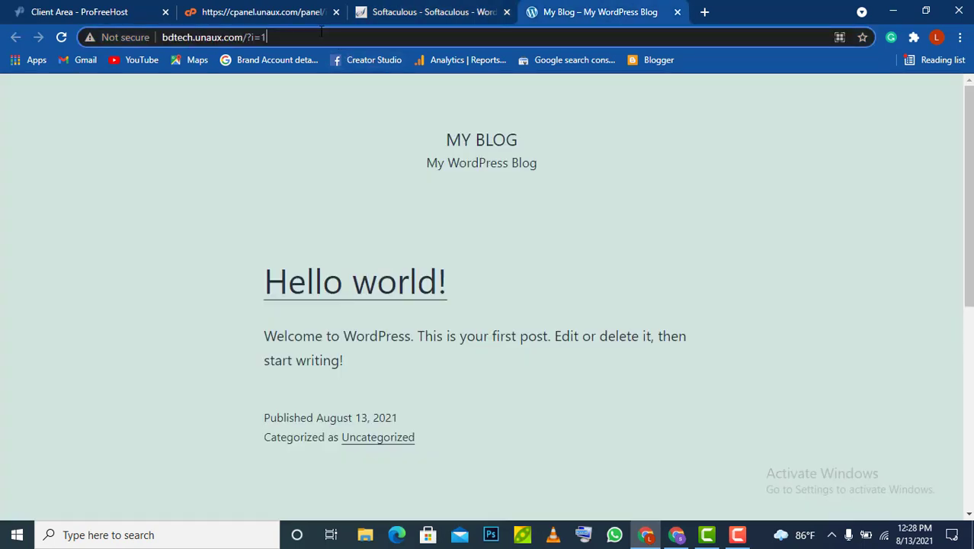
{"action": "key", "text": "BackSpace"}
{"action": "key", "text": "BackSpace"}
{"action": "key", "text": "BackSpace"}
{"action": "key", "text": "BackSpace"}
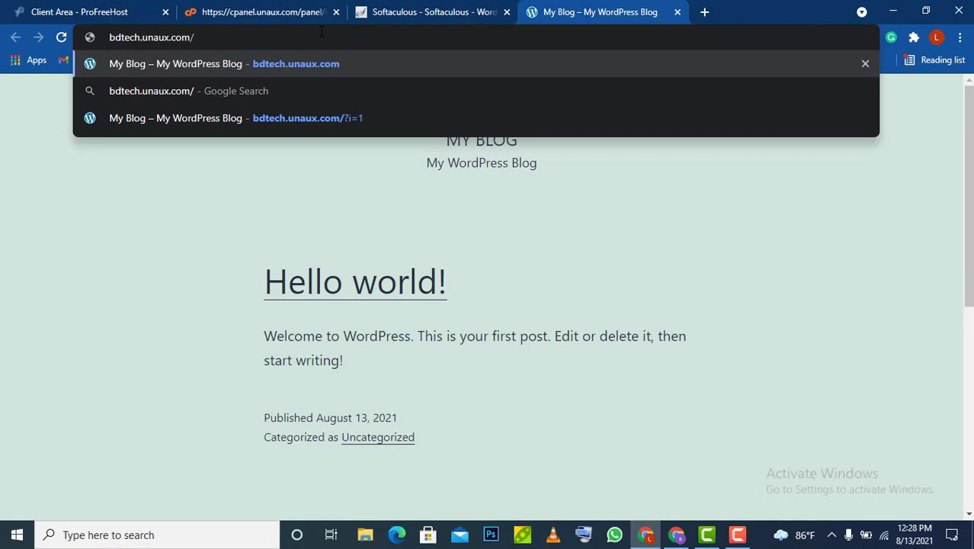
{"action": "type", "text": "w"}
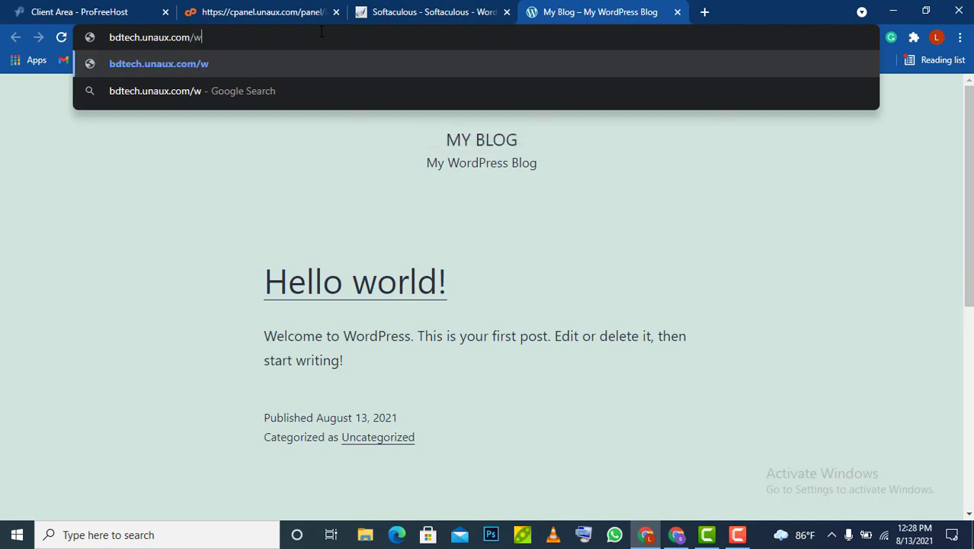
{"action": "type", "text": "p-"}
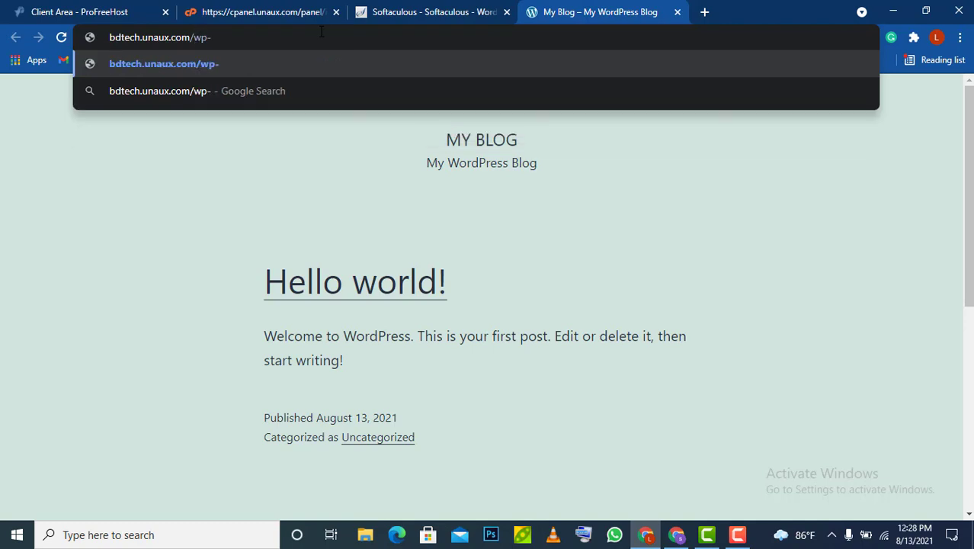
{"action": "type", "text": "admi"}
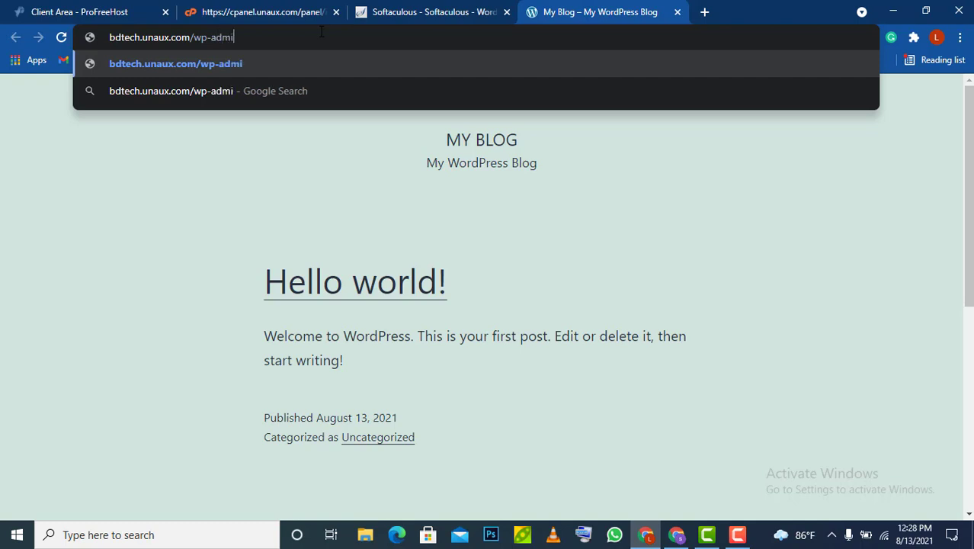
{"action": "type", "text": "n"}
{"action": "key", "text": "Return"}
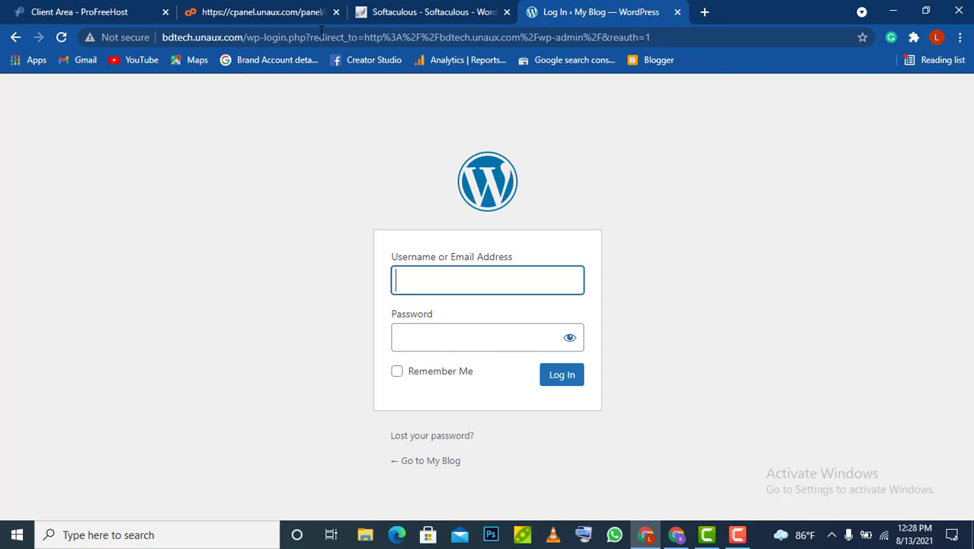
Sign in with the admin username and password
{"action": "type", "text": "sohel"}
{"action": "left_click", "coordinate": [424, 332]}
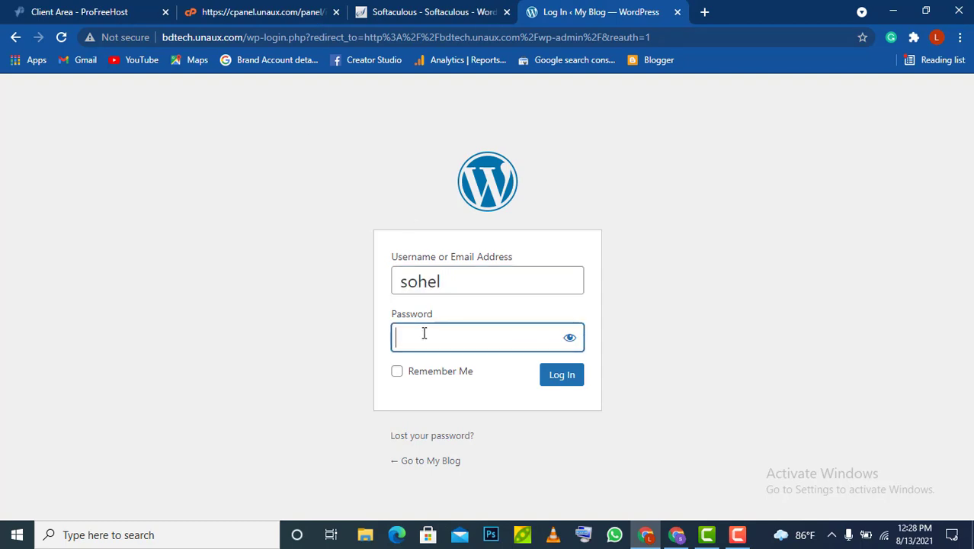
{"action": "type", "text": "•••"}
{"action": "key", "text": "BackSpace"}
{"action": "key", "text": "BackSpace"}
{"action": "key", "text": "BackSpace"}
{"action": "type", "text": "•••••••••"}
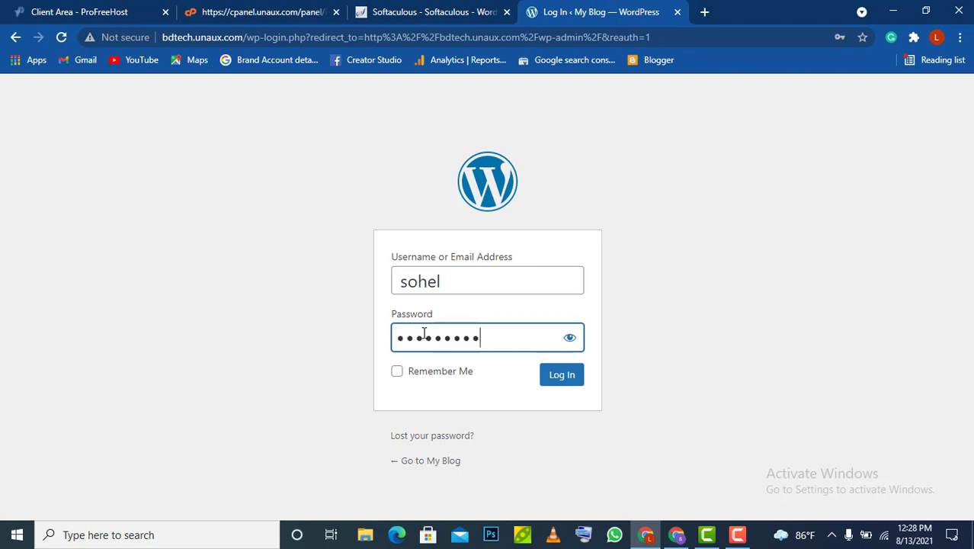
{"action": "left_click", "coordinate": [564, 376]}
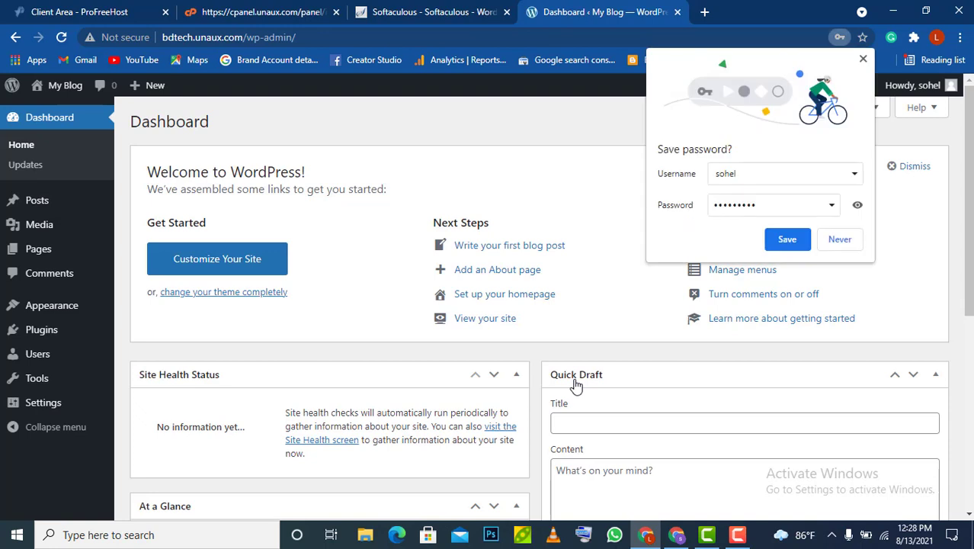
Save the login in the browser and open the live site from My Blog in a new tab
{"action": "left_click", "coordinate": [780, 243]}
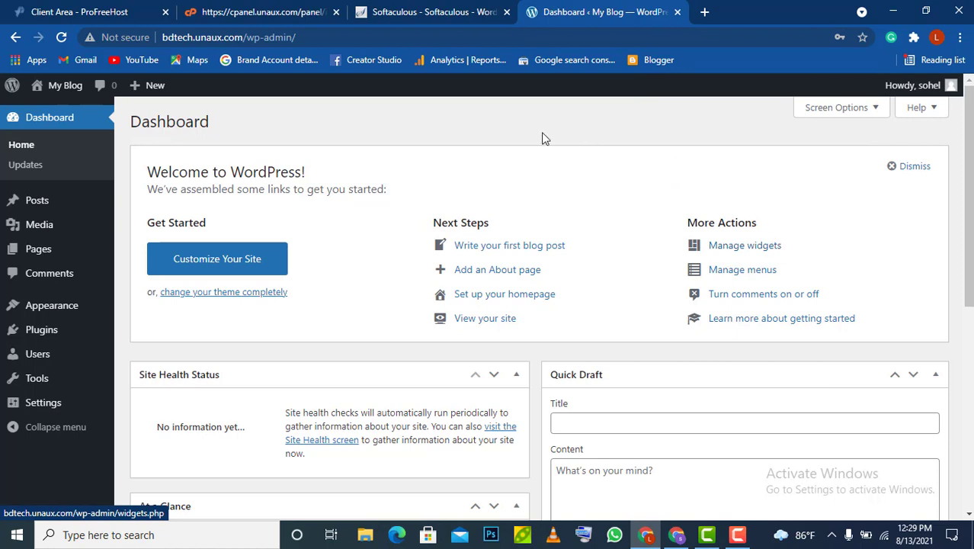
{"action": "mouse_move", "coordinate": [60, 88]}
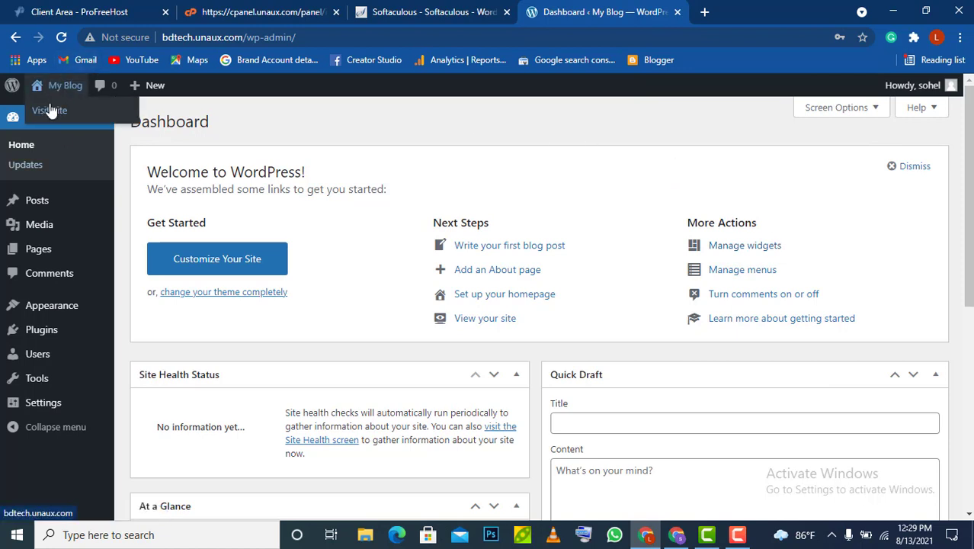
{"action": "right_click", "coordinate": [51, 110]}
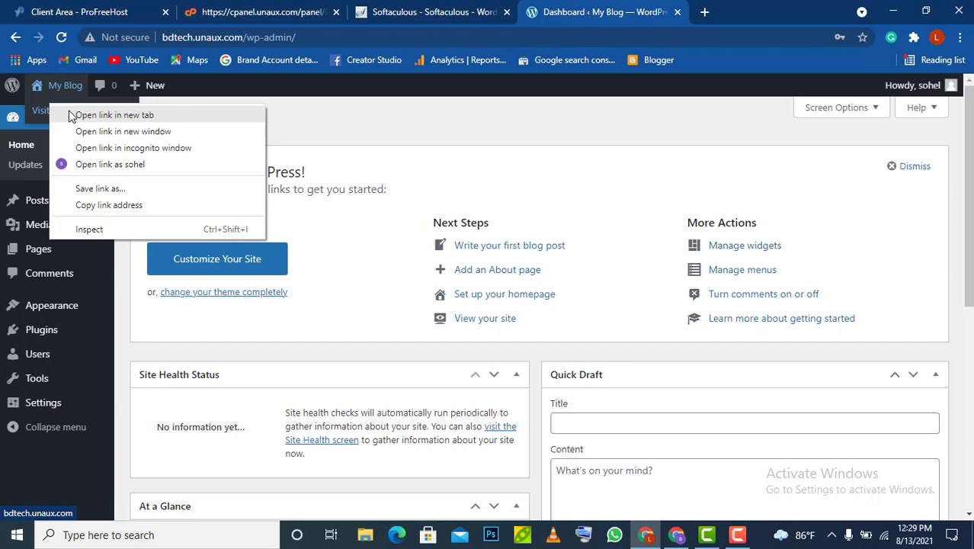
{"action": "left_click", "coordinate": [68, 113]}
{"action": "left_click", "coordinate": [689, 12]}
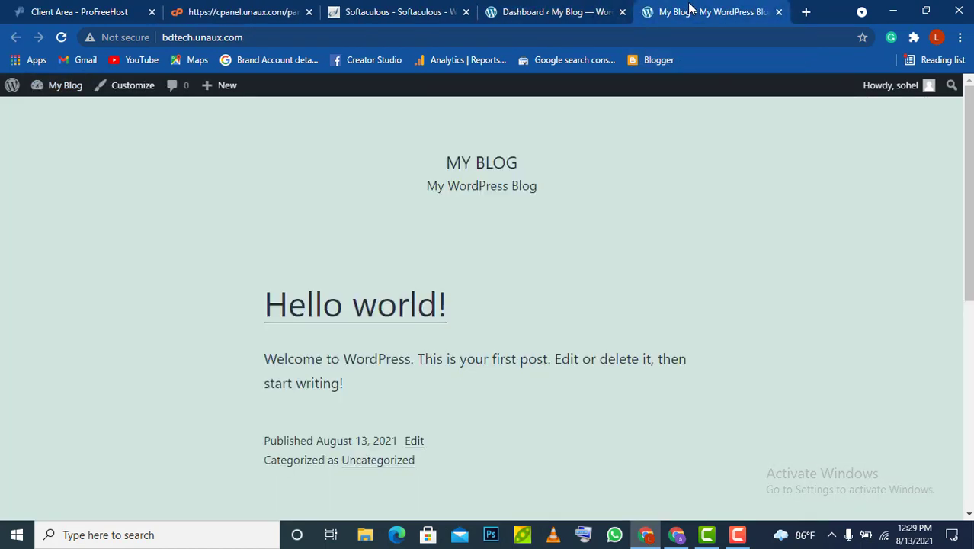
Return to the dashboard and go to Appearance > Themes
{"action": "left_click", "coordinate": [555, 11]}
{"action": "mouse_move", "coordinate": [82, 254]}
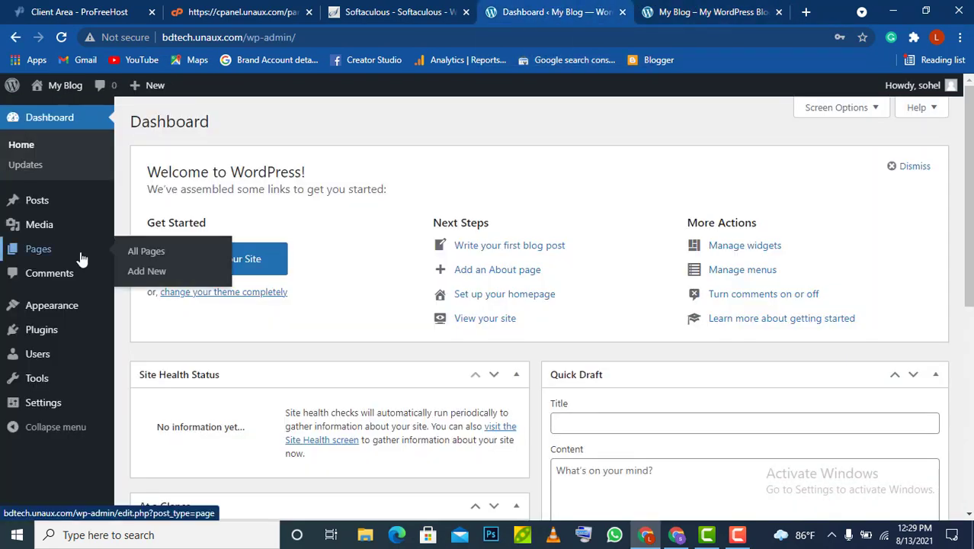
{"action": "scroll", "coordinate": [292, 294], "scroll_direction": "down", "scroll_amount": 5}
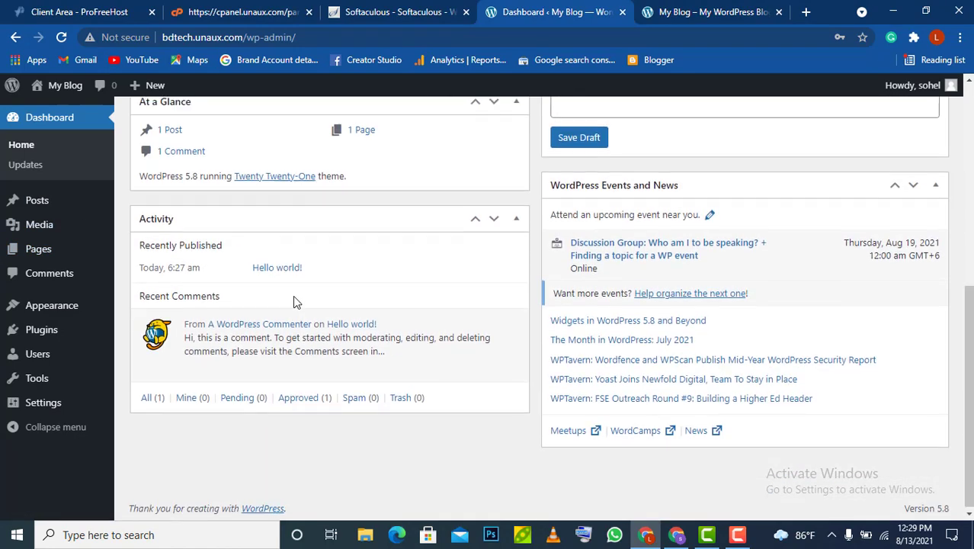
{"action": "scroll", "coordinate": [293, 295], "scroll_direction": "up", "scroll_amount": 5}
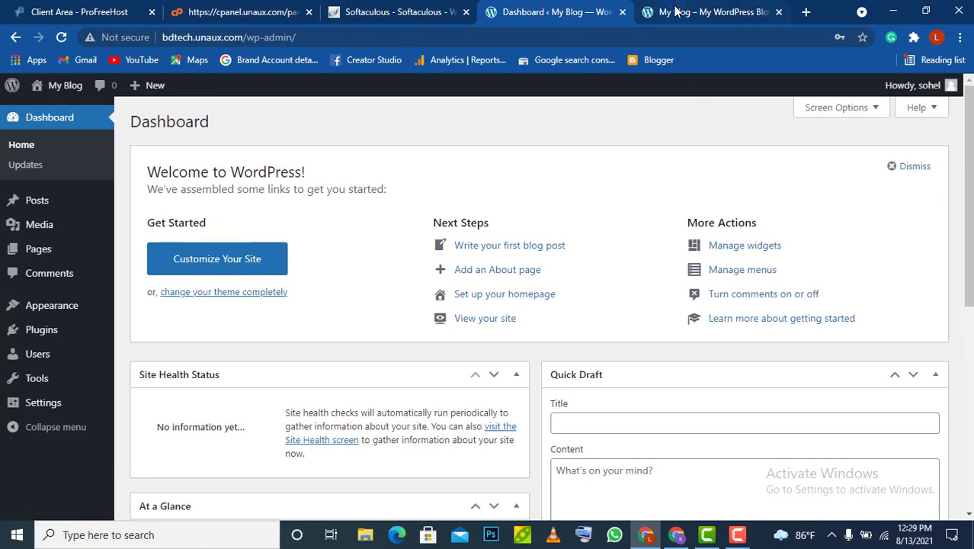
{"action": "left_click", "coordinate": [675, 10]}
{"action": "left_click", "coordinate": [568, 11]}
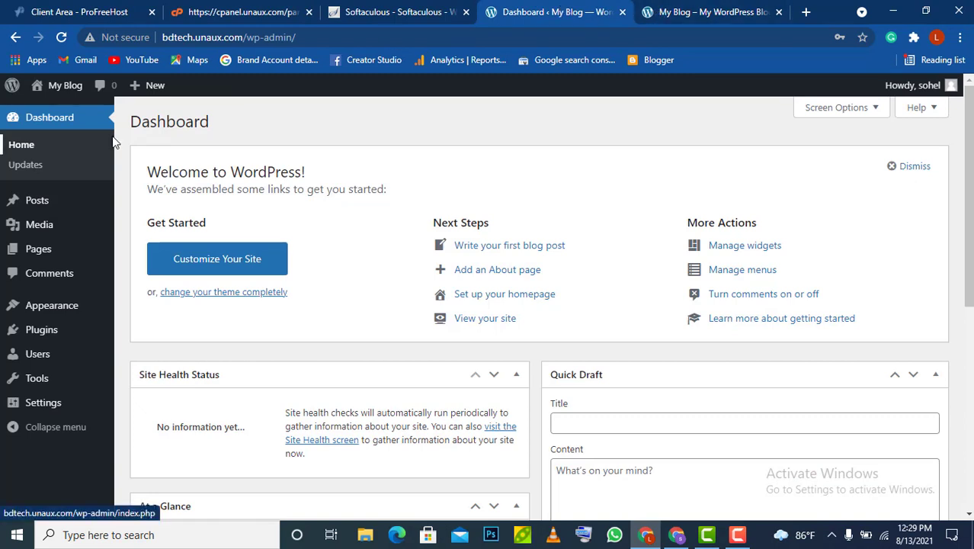
{"action": "mouse_move", "coordinate": [54, 263]}
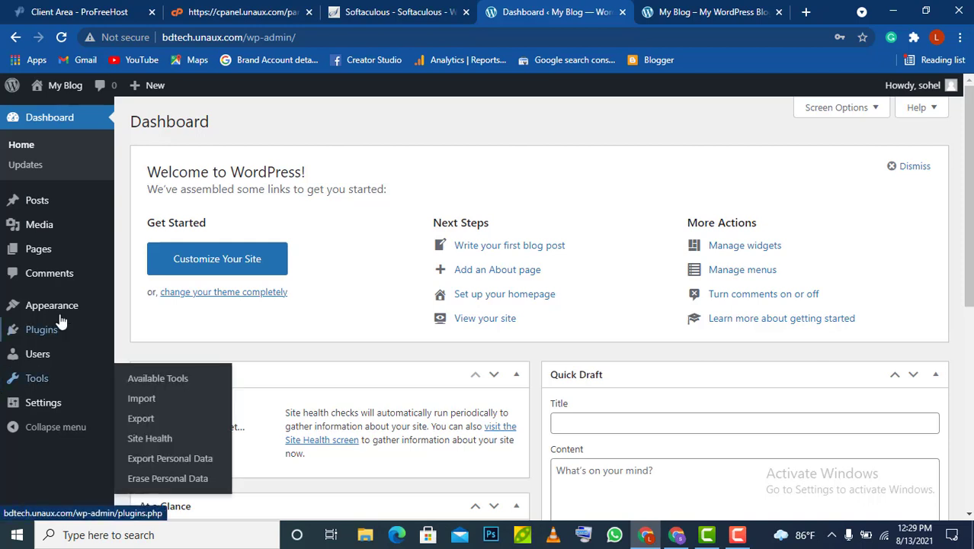
{"action": "mouse_move", "coordinate": [66, 304]}
{"action": "left_click", "coordinate": [152, 309]}
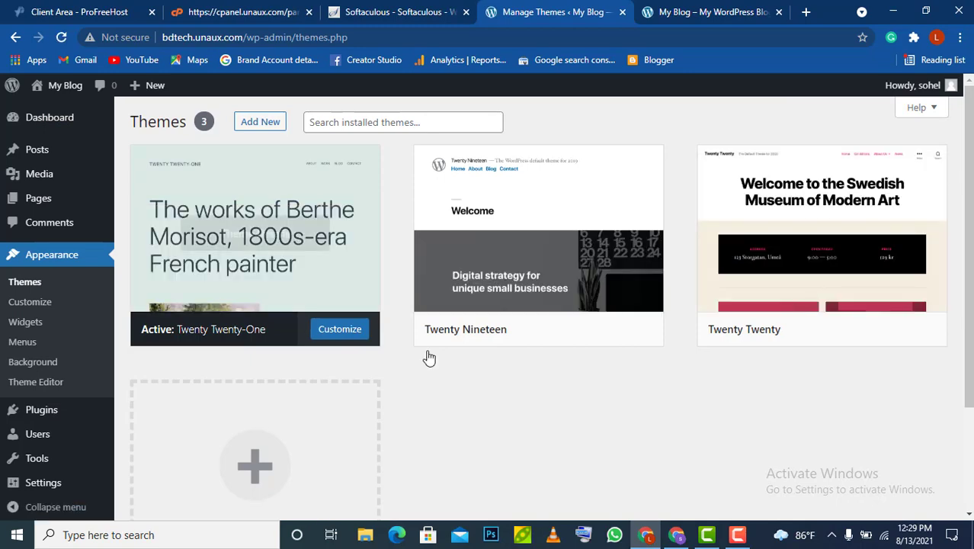
Go to Add New Theme and search the theme directory for 'astr'
{"action": "scroll", "coordinate": [598, 404], "scroll_direction": "down", "scroll_amount": 3}
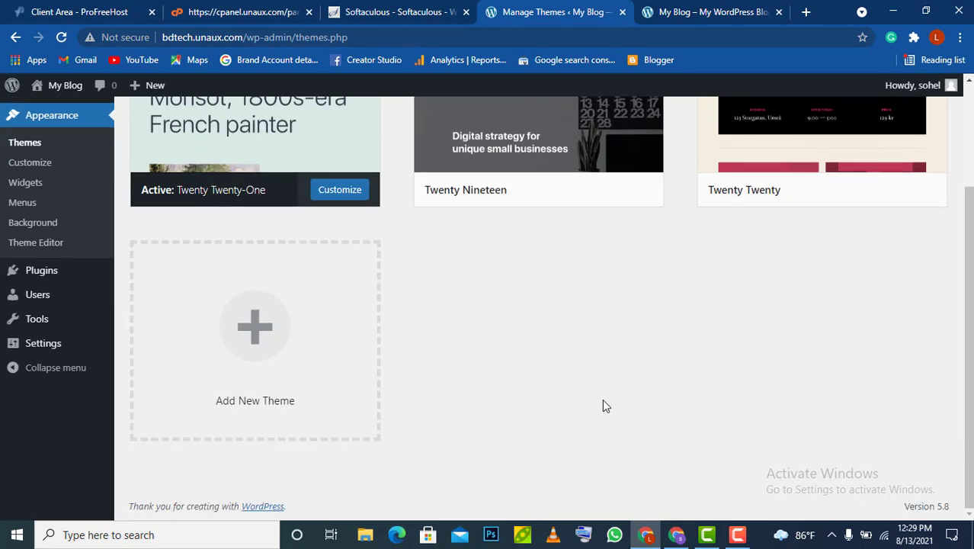
{"action": "scroll", "coordinate": [601, 407], "scroll_direction": "up", "scroll_amount": 1}
{"action": "left_click", "coordinate": [246, 406]}
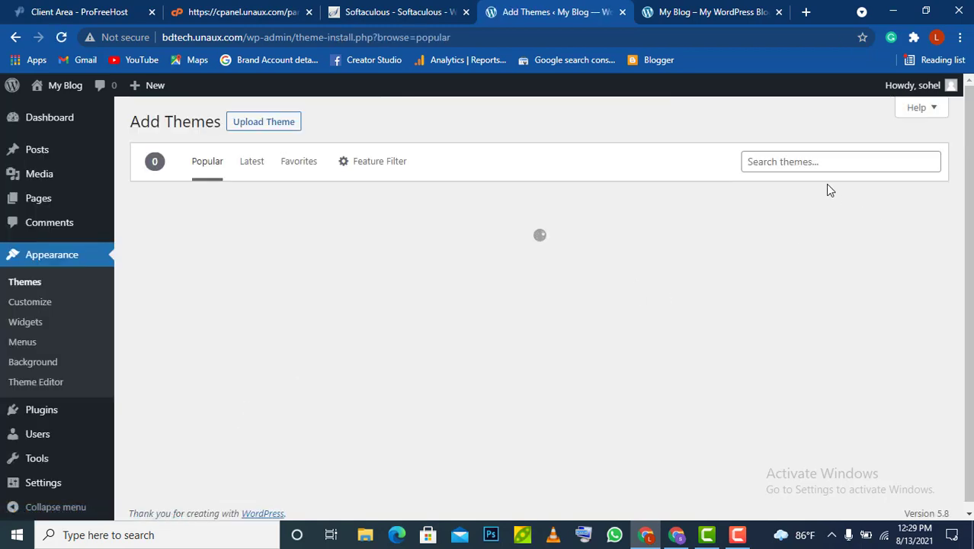
{"action": "left_click", "coordinate": [808, 165]}
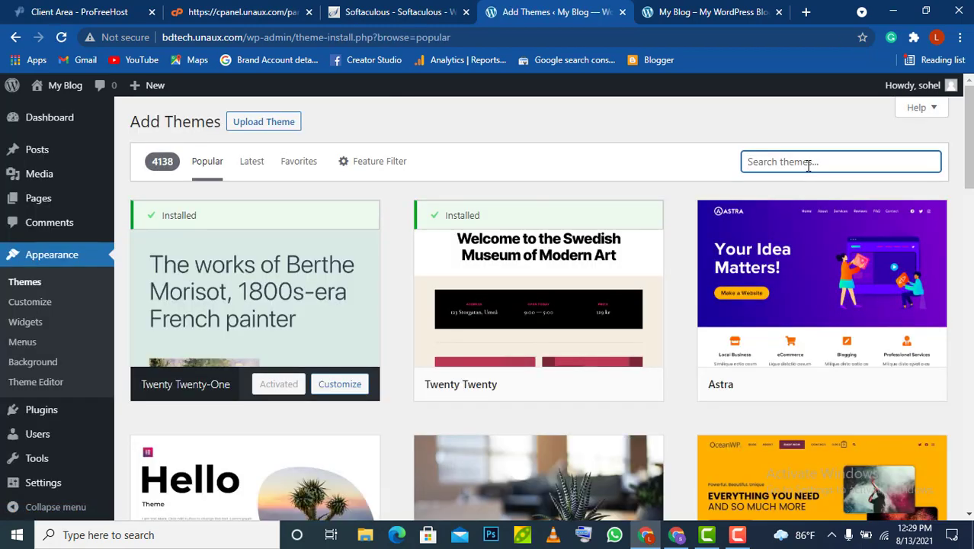
{"action": "type", "text": "astrra"}
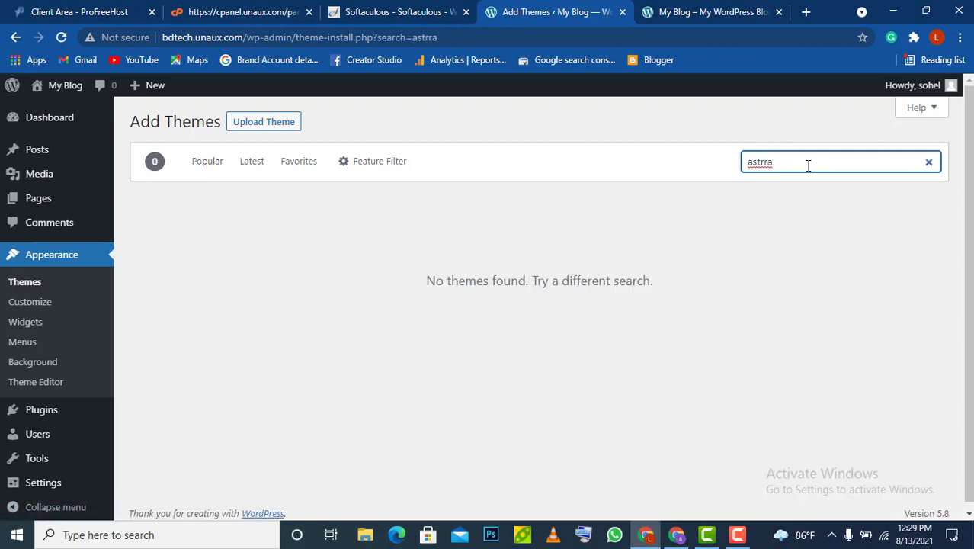
{"action": "key", "text": "BackSpace"}
{"action": "key", "text": "BackSpace"}
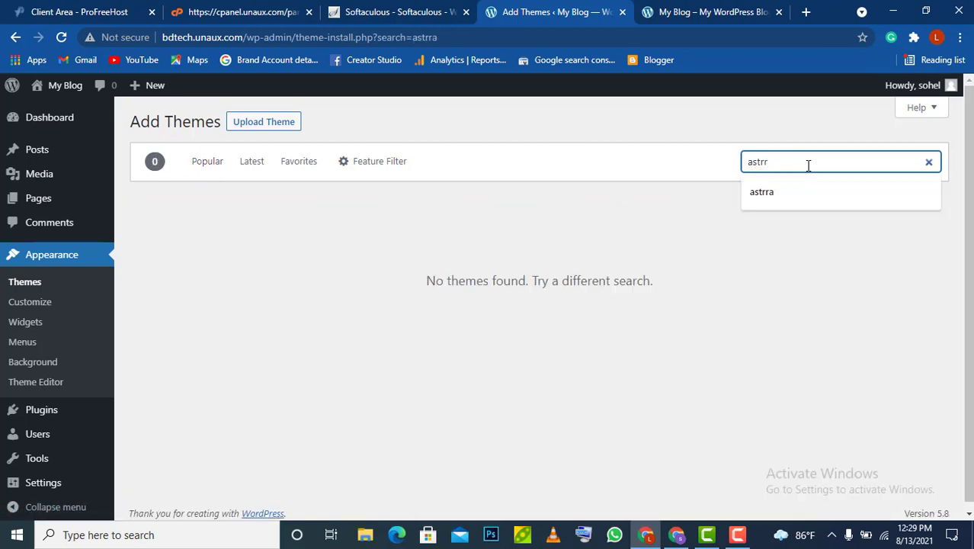
{"action": "type", "text": "r"}
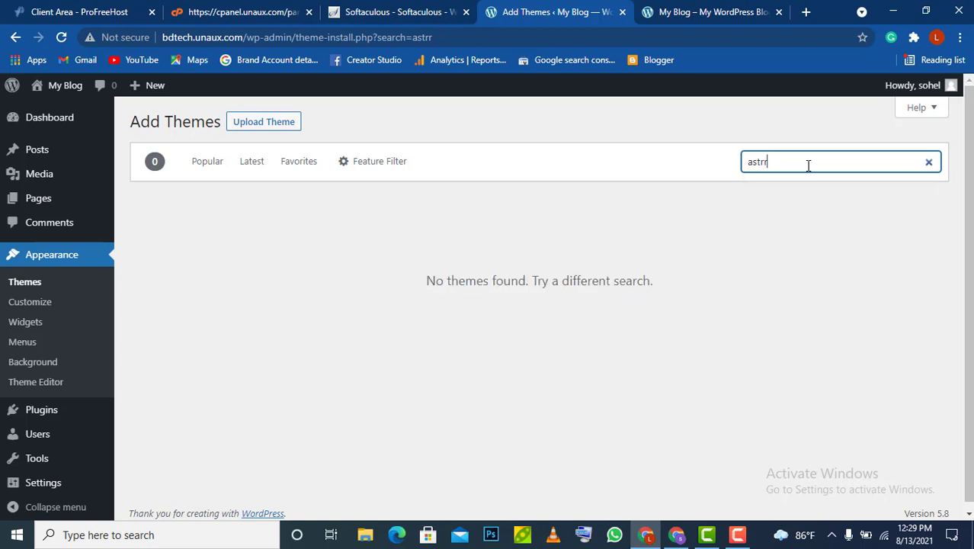
{"action": "key", "text": "BackSpace"}
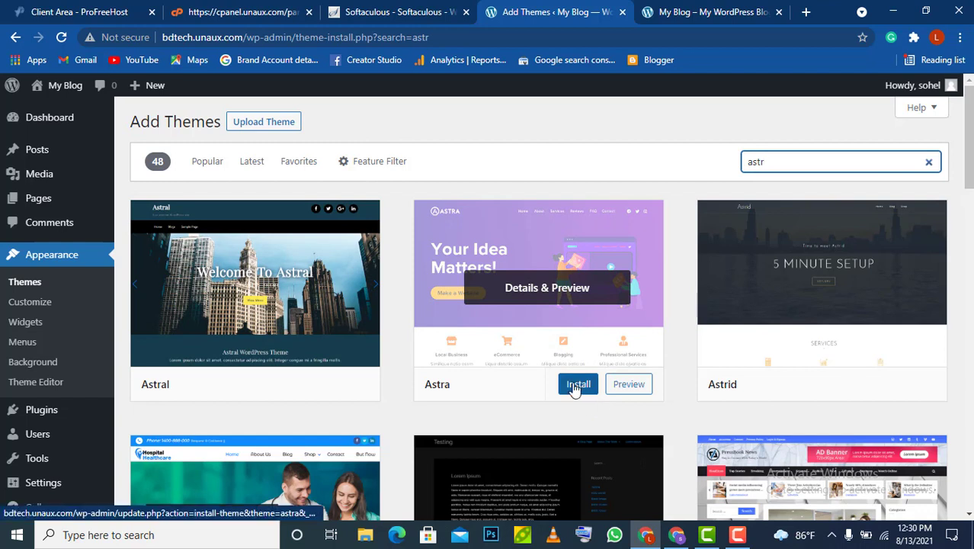
Install the Astra theme from its search result card, then activate it
{"action": "left_click", "coordinate": [577, 386]}
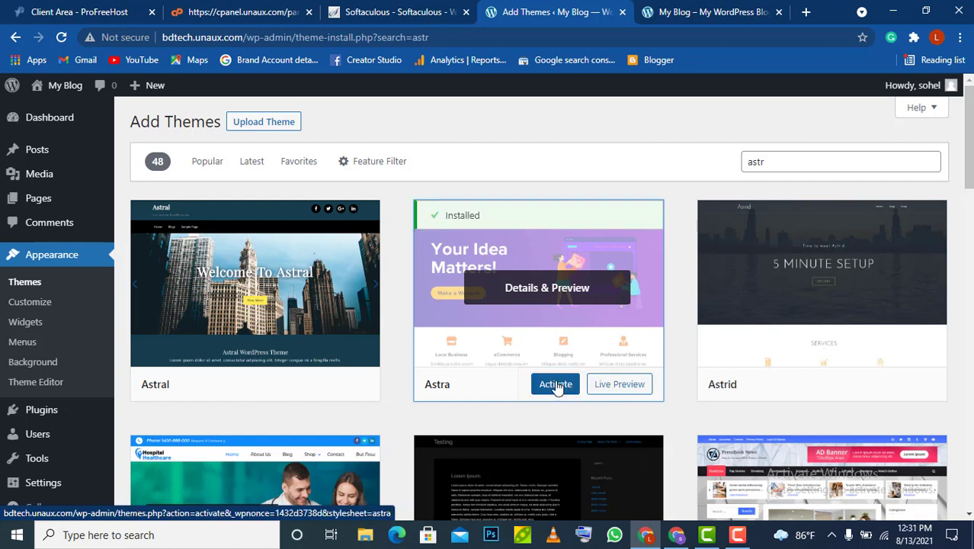
{"action": "left_click", "coordinate": [553, 386]}
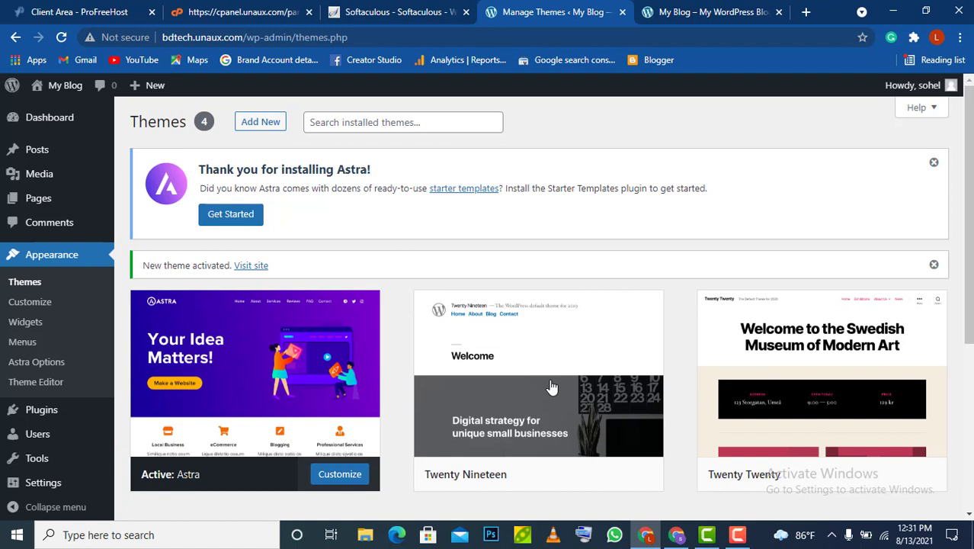
Use Get Started in the Astra notice to install and activate Starter Templates
{"action": "left_click", "coordinate": [232, 216]}
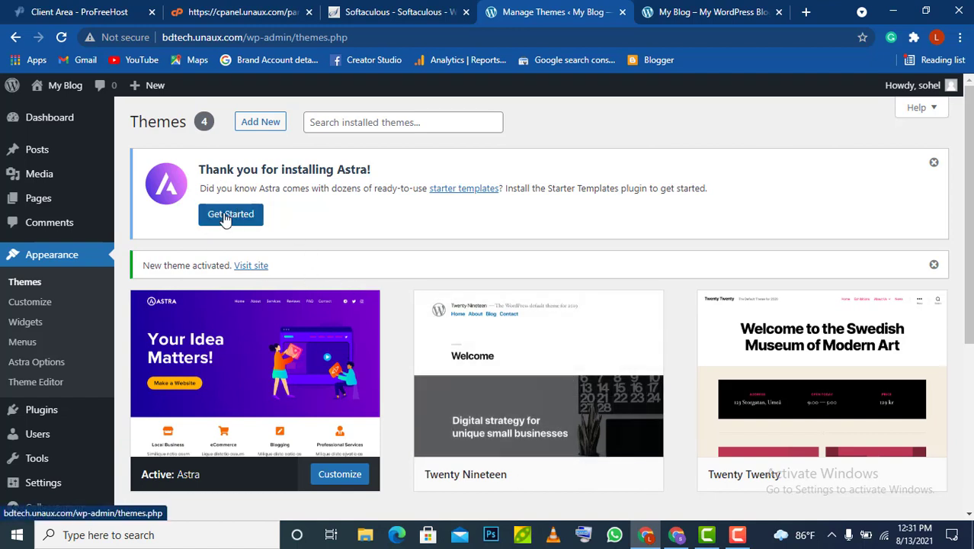
{"action": "left_click", "coordinate": [230, 219]}
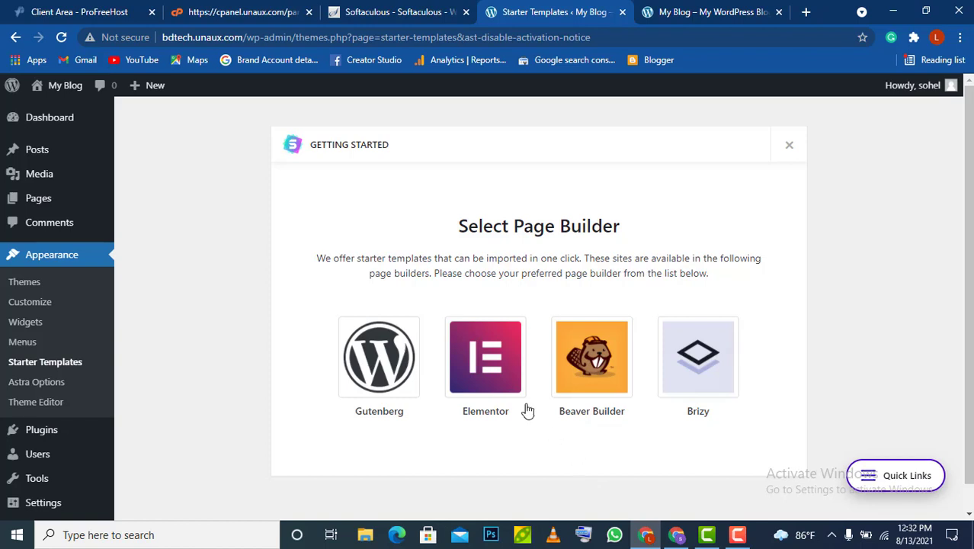
Choose Elementor, filter templates to Free, and open the Outdoor Adventure template
{"action": "left_click", "coordinate": [485, 364]}
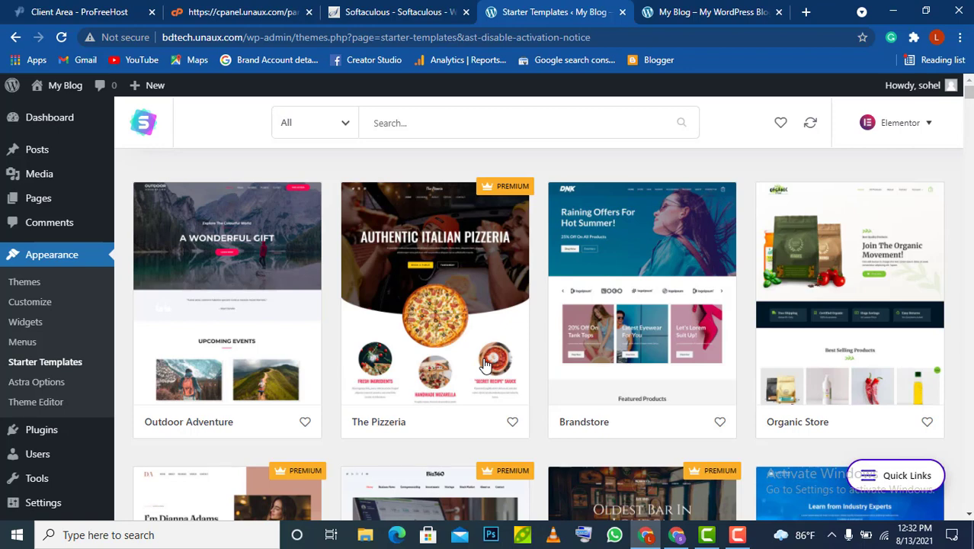
{"action": "left_click", "coordinate": [346, 125]}
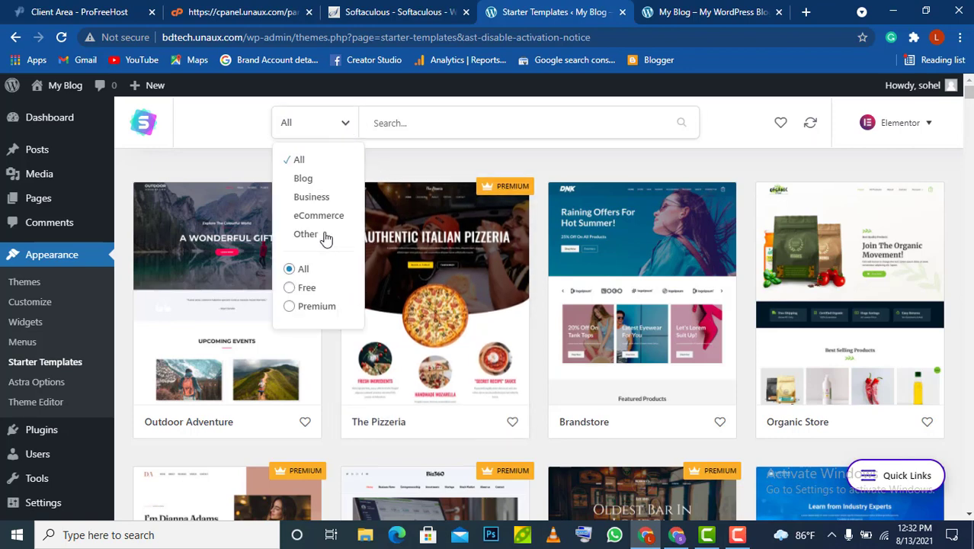
{"action": "left_click", "coordinate": [292, 289]}
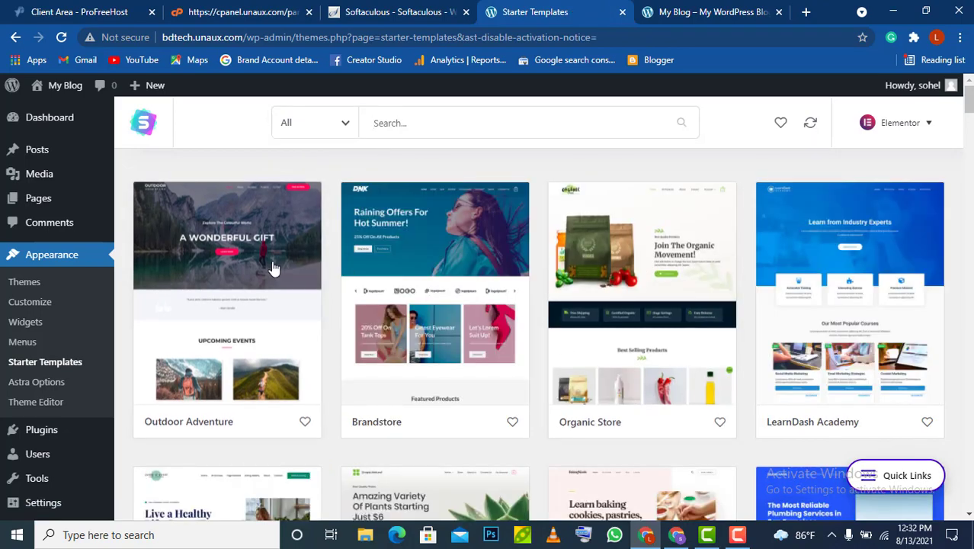
{"action": "scroll", "coordinate": [206, 241], "scroll_direction": "down", "scroll_amount": 2}
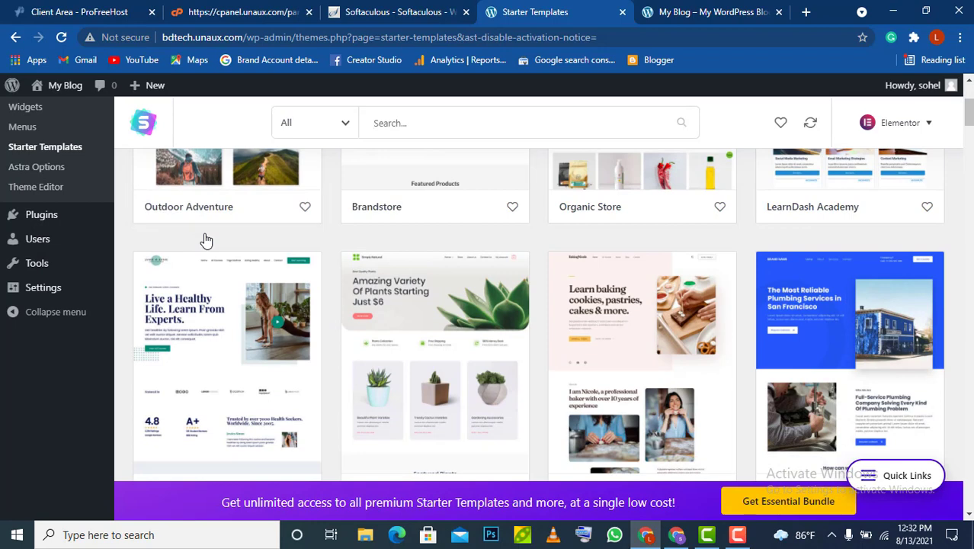
{"action": "scroll", "coordinate": [205, 239], "scroll_direction": "up", "scroll_amount": 3}
{"action": "left_click", "coordinate": [229, 230]}
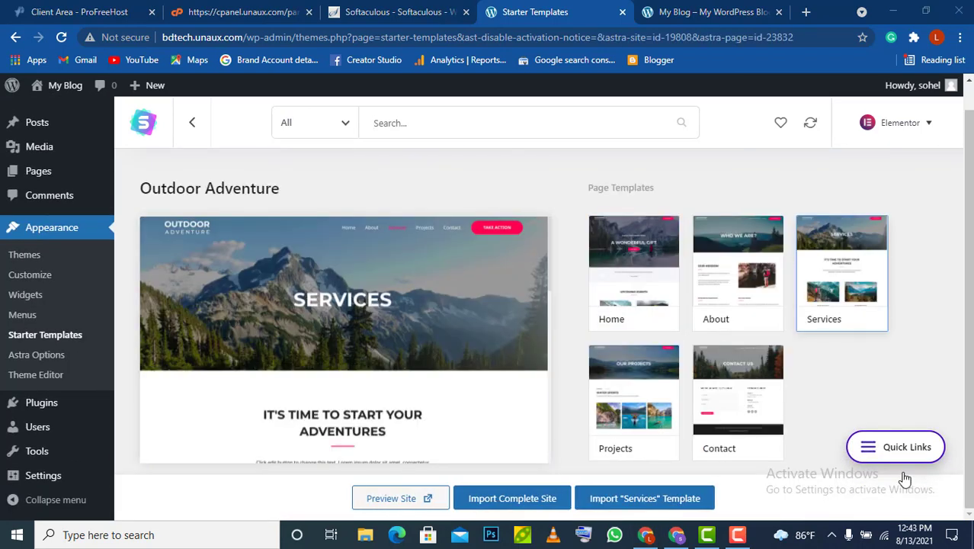
Preview the Home, About and Services page templates, ending on the Projects page
{"action": "left_click", "coordinate": [621, 290]}
{"action": "mouse_move", "coordinate": [271, 368]}
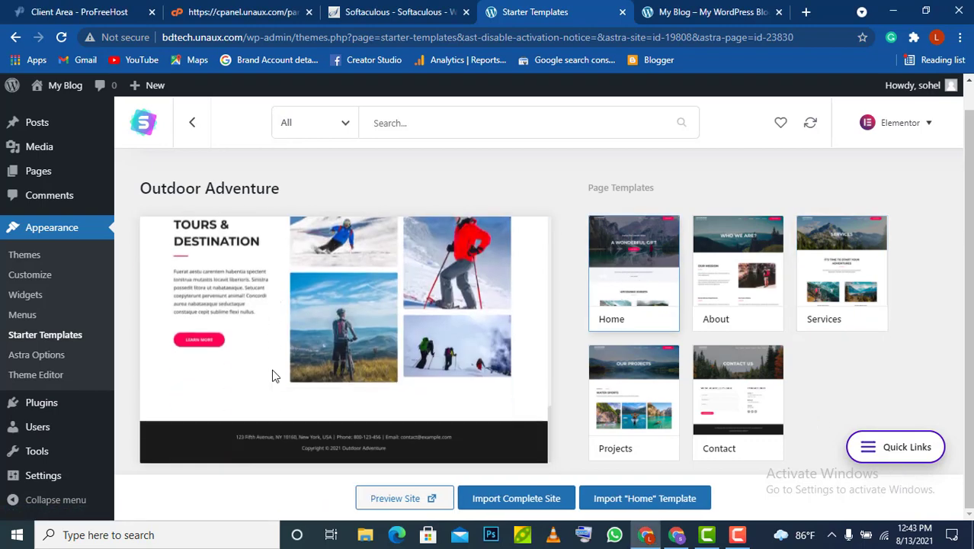
{"action": "left_click", "coordinate": [712, 287]}
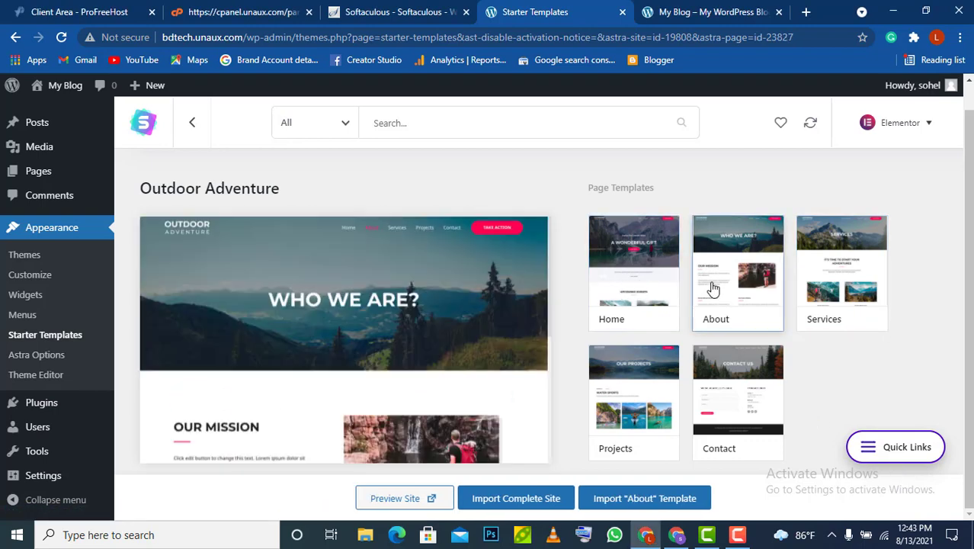
{"action": "scroll", "coordinate": [532, 281], "scroll_direction": "down", "scroll_amount": 4}
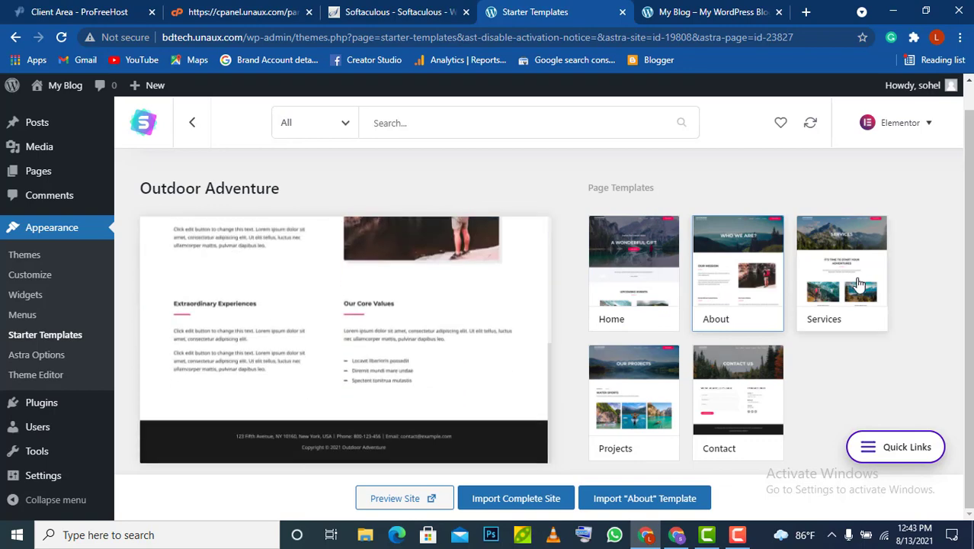
{"action": "left_click", "coordinate": [859, 284]}
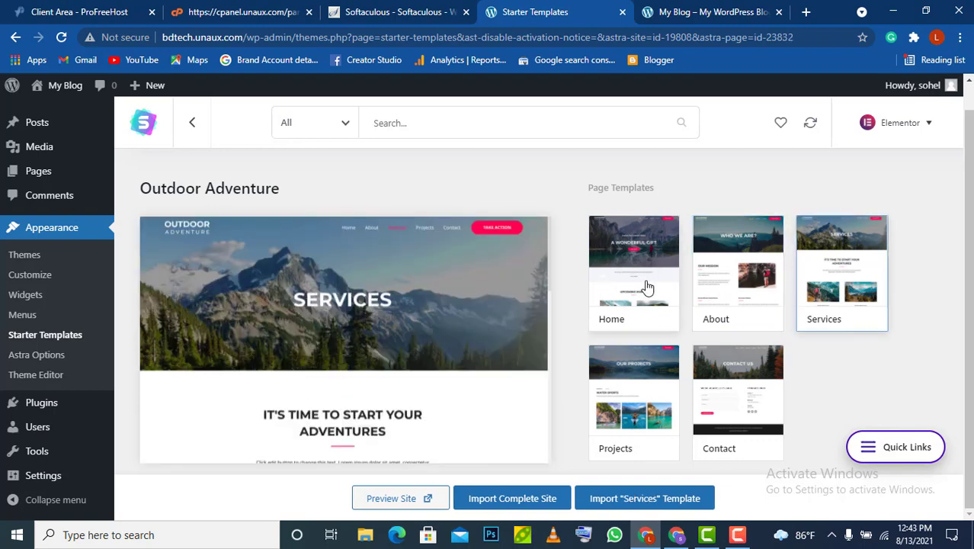
{"action": "left_click", "coordinate": [646, 287]}
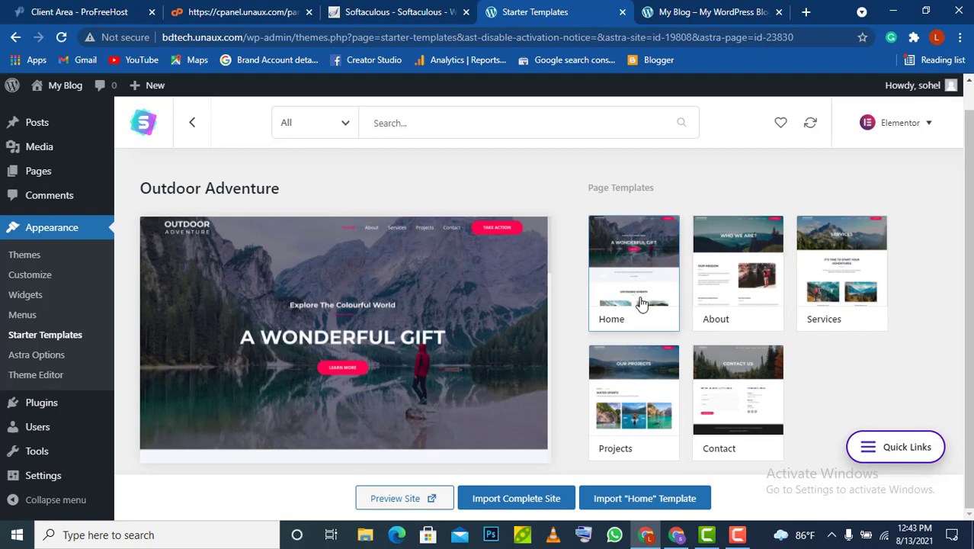
{"action": "left_click", "coordinate": [623, 427]}
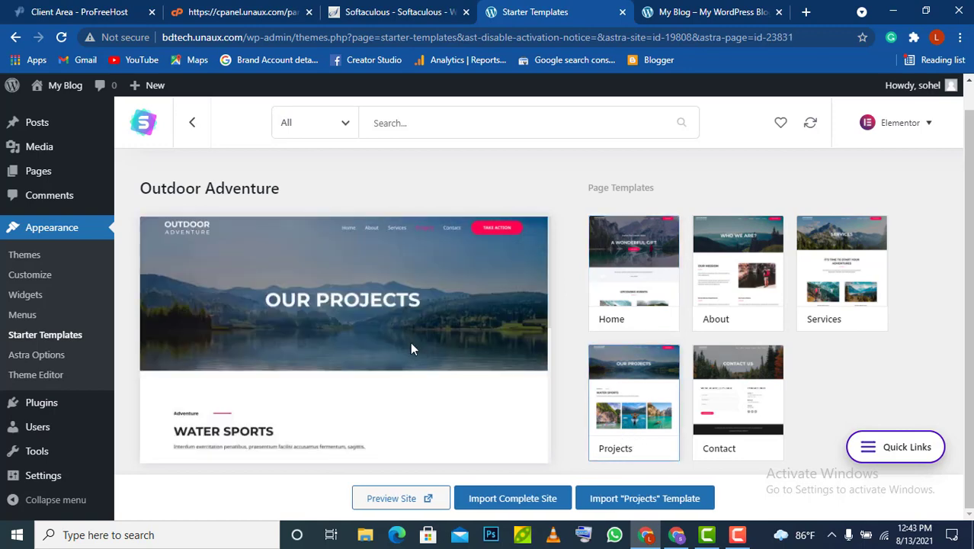
{"action": "scroll", "coordinate": [410, 349], "scroll_direction": "down", "scroll_amount": 5}
{"action": "scroll", "coordinate": [410, 348], "scroll_direction": "up", "scroll_amount": 5}
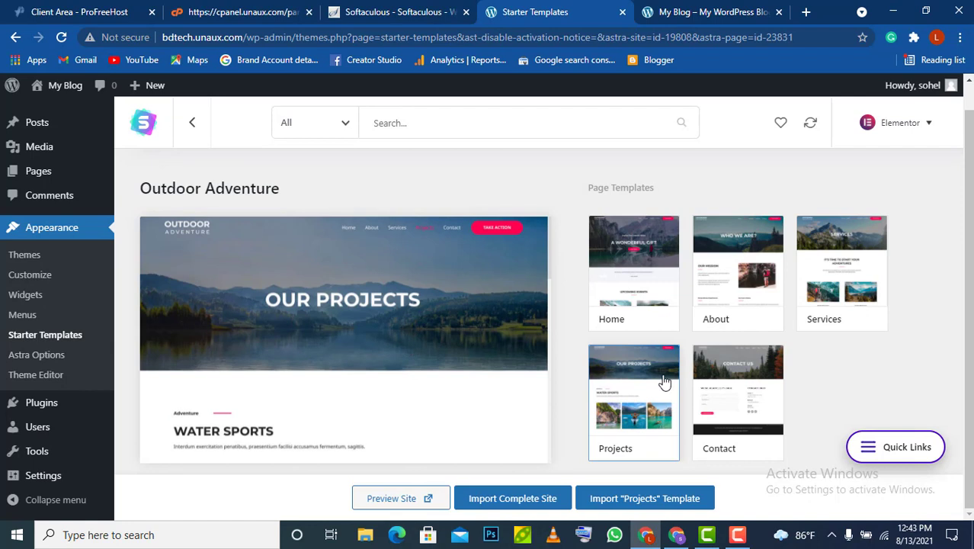
Start the complete site import, answering Expert and Myself/My company
{"action": "left_click", "coordinate": [515, 499]}
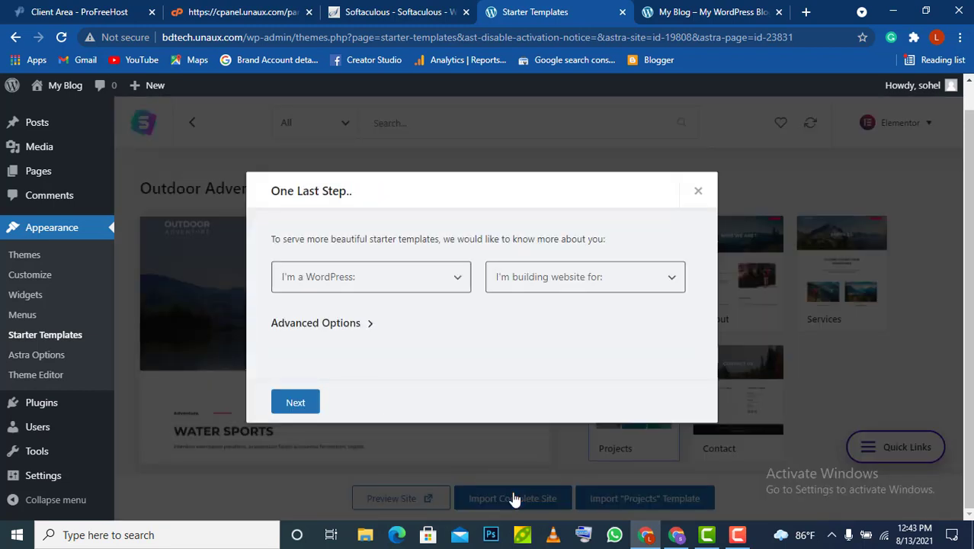
{"action": "left_click", "coordinate": [700, 195]}
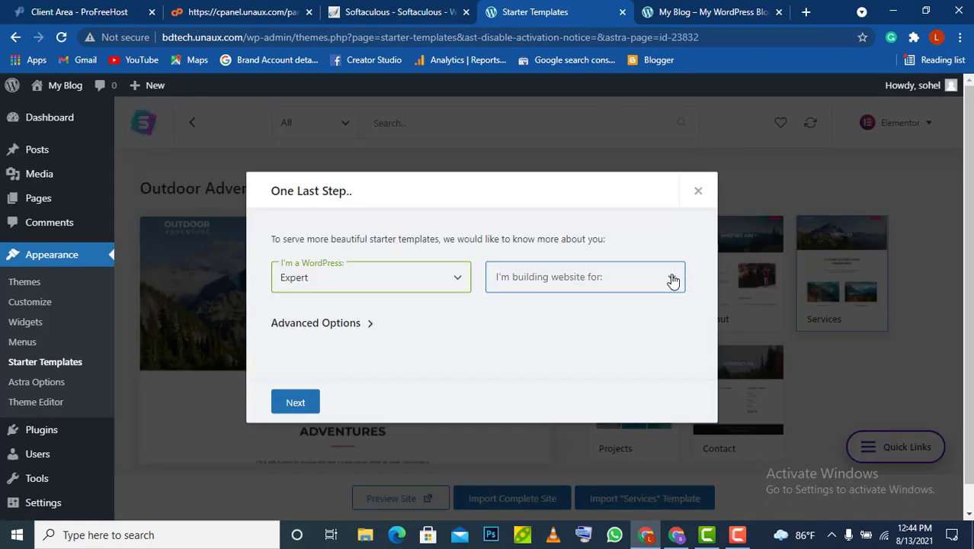
{"action": "left_click", "coordinate": [672, 281]}
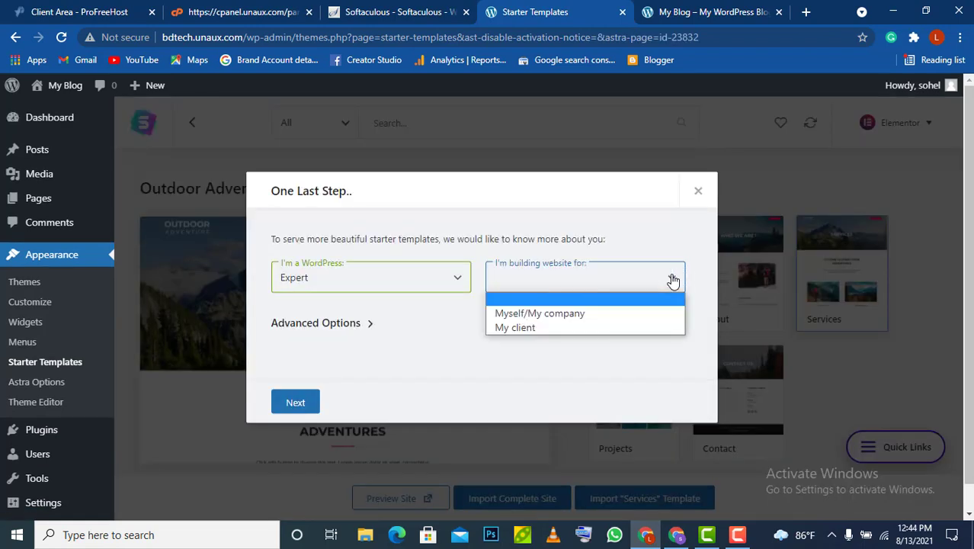
{"action": "left_click", "coordinate": [553, 314]}
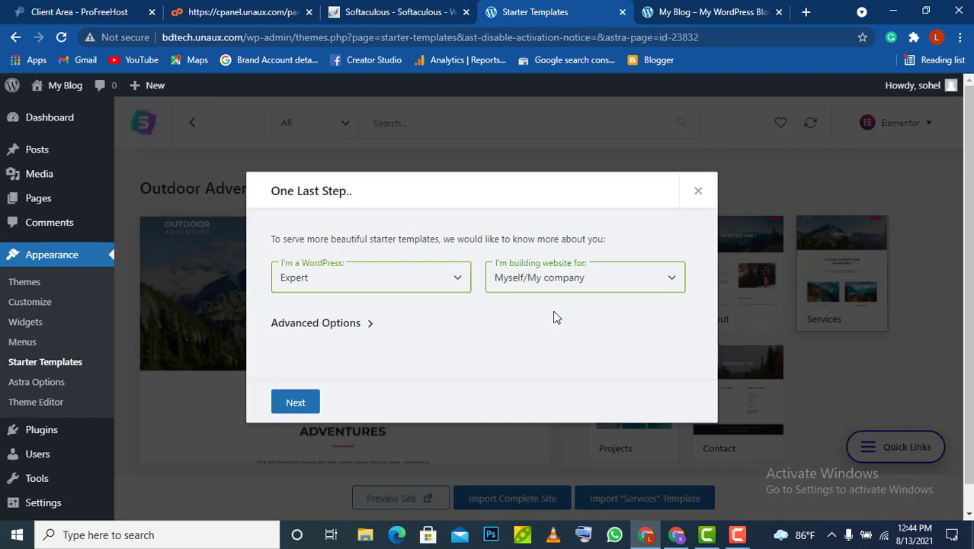
{"action": "left_click", "coordinate": [297, 404]}
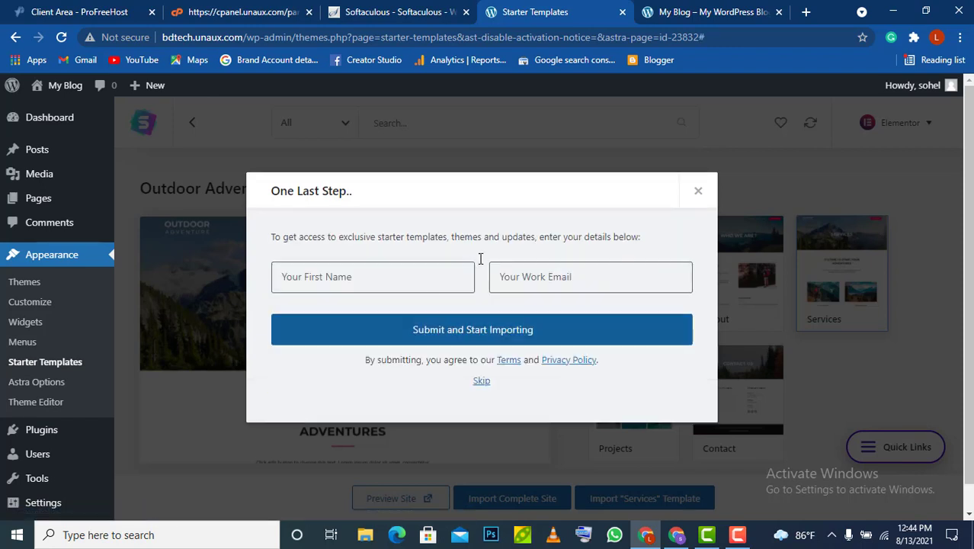
Enter the first name and saved work email, then submit to start importing
{"action": "left_click", "coordinate": [405, 277]}
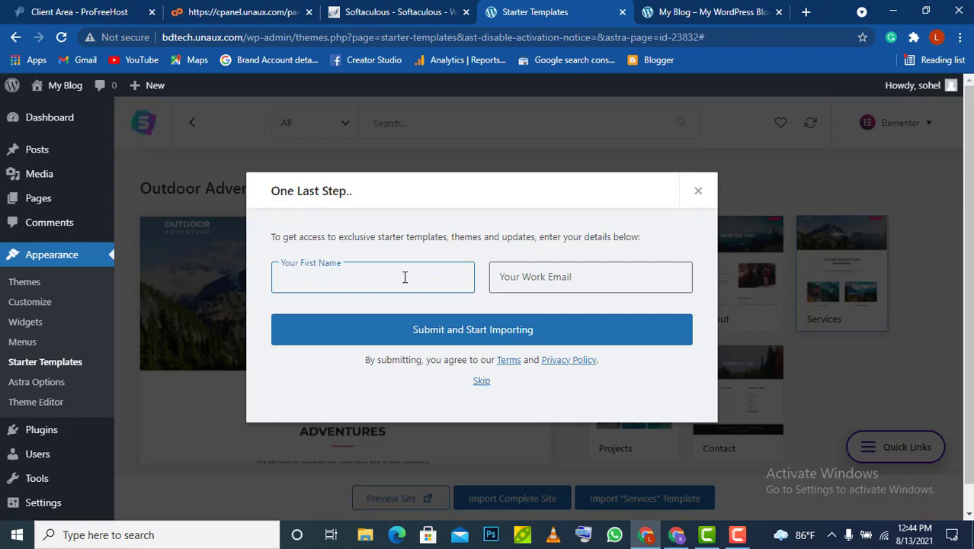
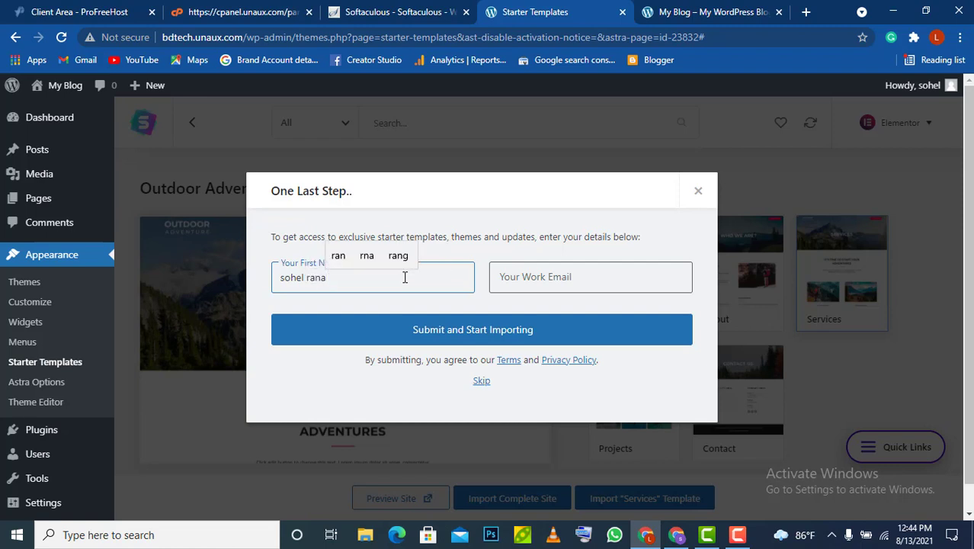
{"action": "left_click", "coordinate": [506, 273]}
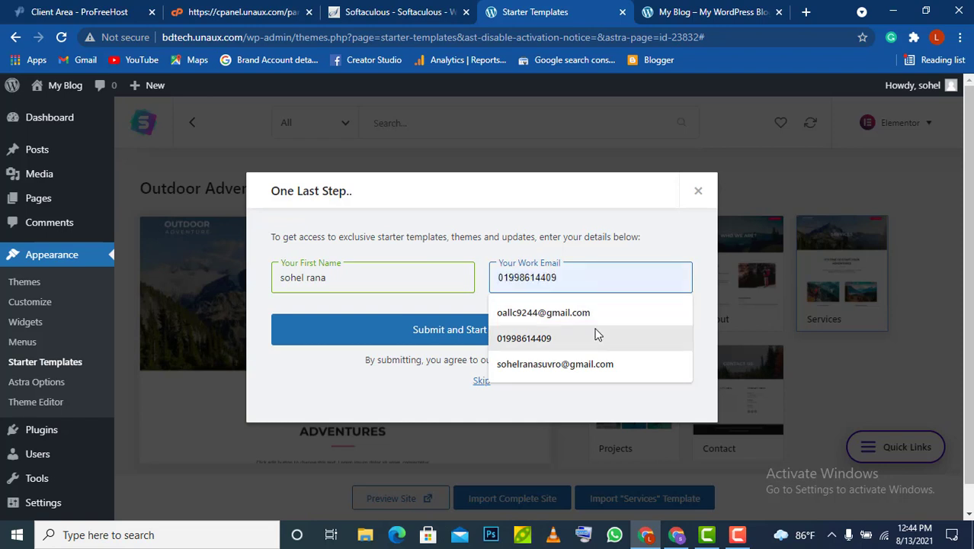
{"action": "left_click", "coordinate": [573, 314]}
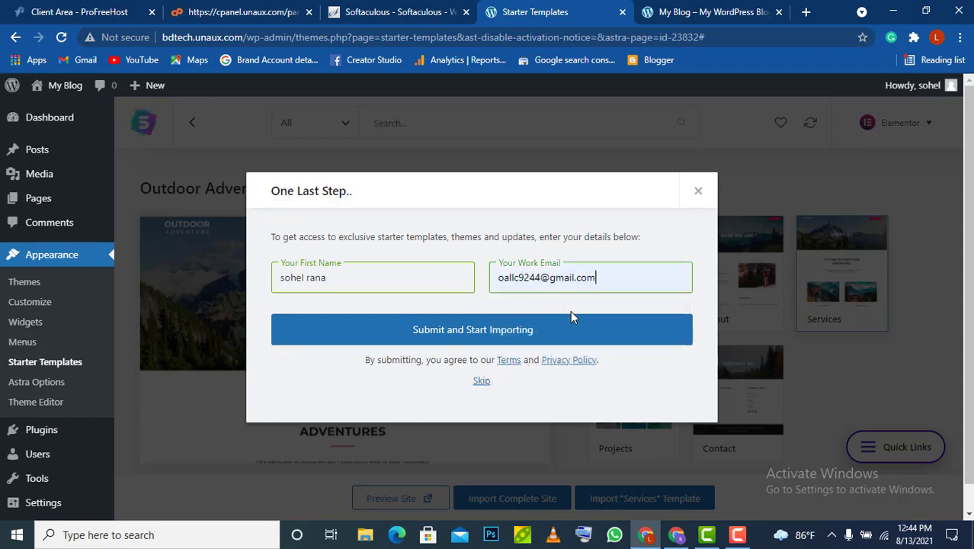
{"action": "left_click", "coordinate": [441, 338]}
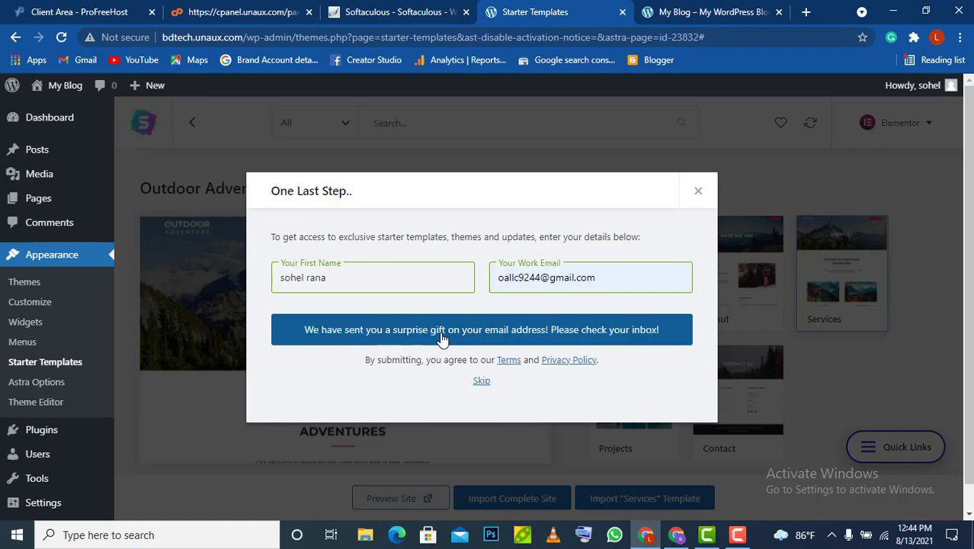
{"action": "left_click", "coordinate": [804, 13]}
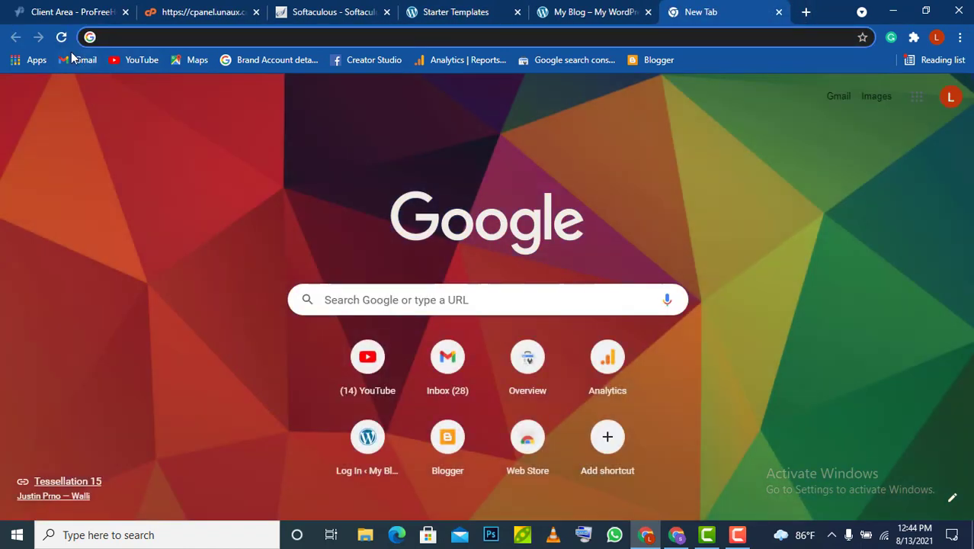
In Gmail, open the 'Need Help with WordPress?' email and follow its Astra community link
{"action": "left_click", "coordinate": [70, 61]}
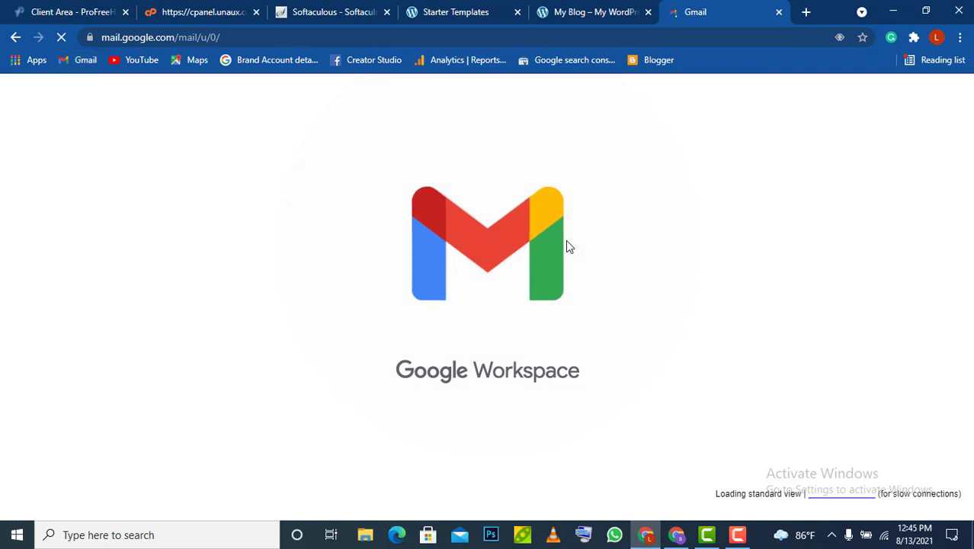
{"action": "left_click", "coordinate": [499, 211]}
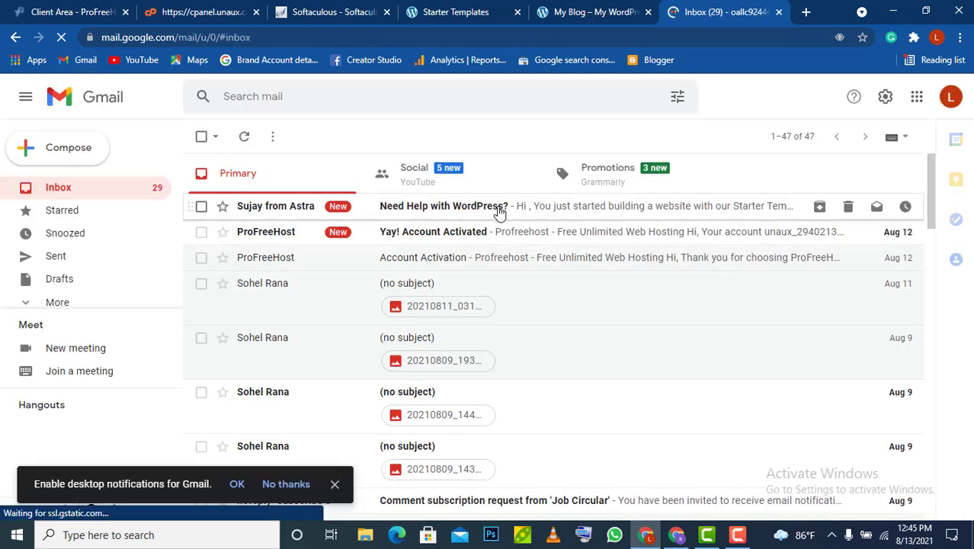
{"action": "scroll", "coordinate": [481, 328], "scroll_direction": "down", "scroll_amount": 3}
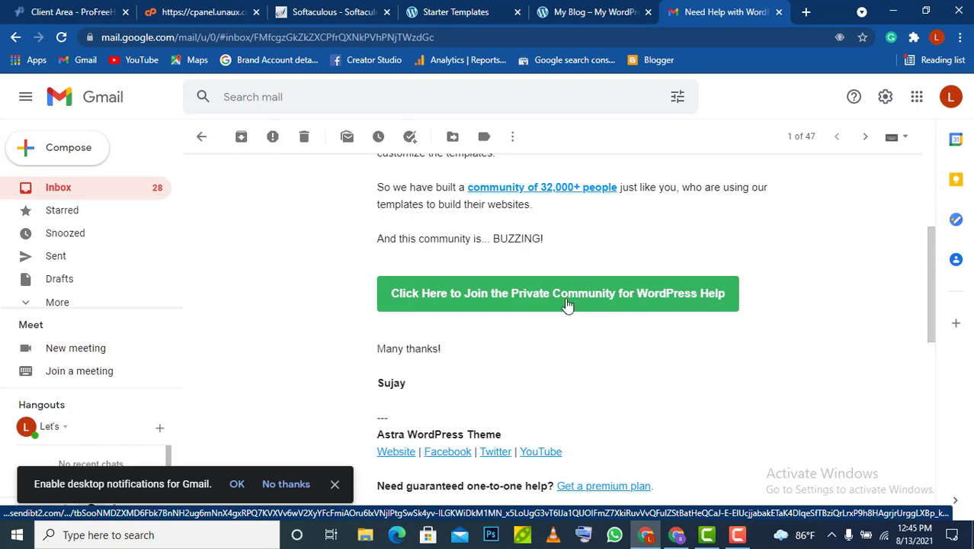
{"action": "left_click", "coordinate": [568, 304]}
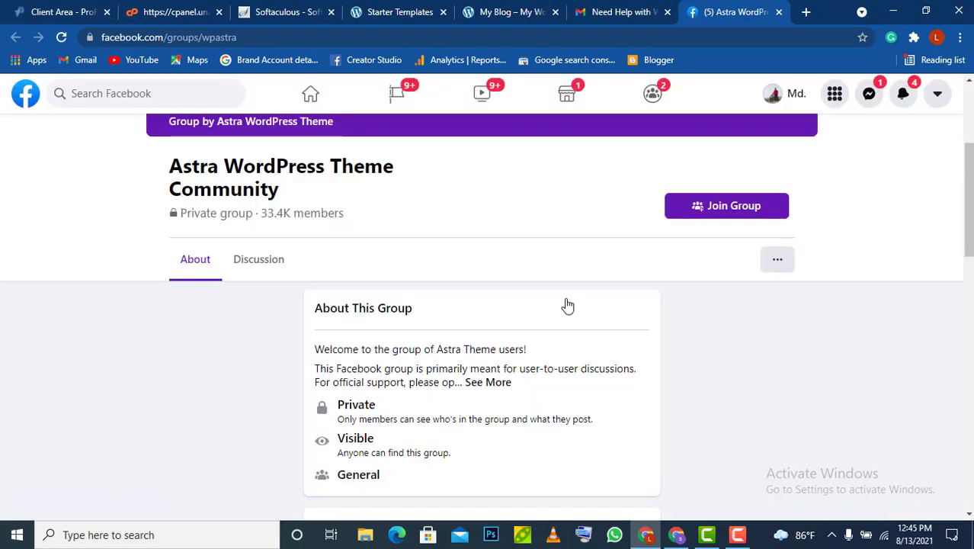
{"action": "left_click", "coordinate": [617, 9]}
{"action": "left_click", "coordinate": [500, 11]}
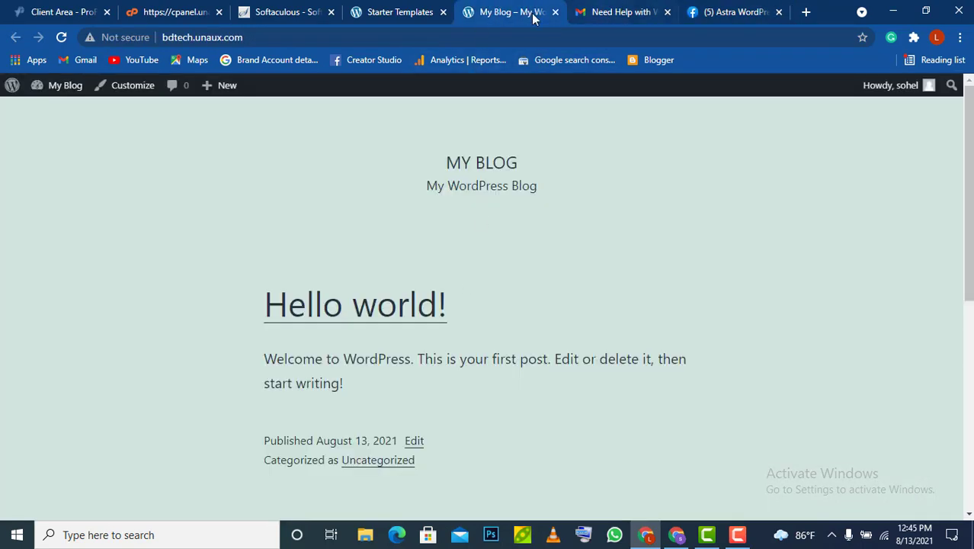
Confirm the Outdoor Adventure import succeeded on the Starter Templates tab, then return to My Blog
{"action": "left_click", "coordinate": [381, 12]}
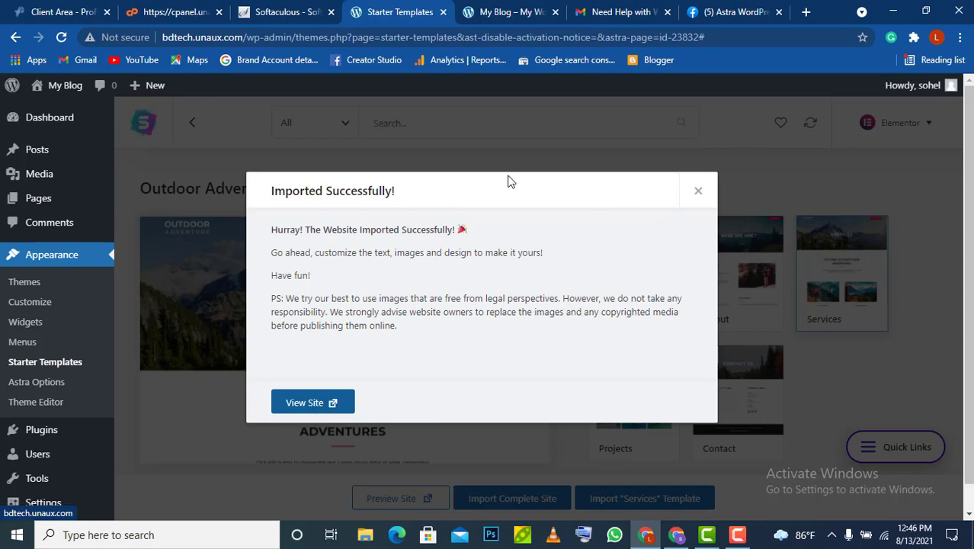
{"action": "left_click", "coordinate": [491, 12]}
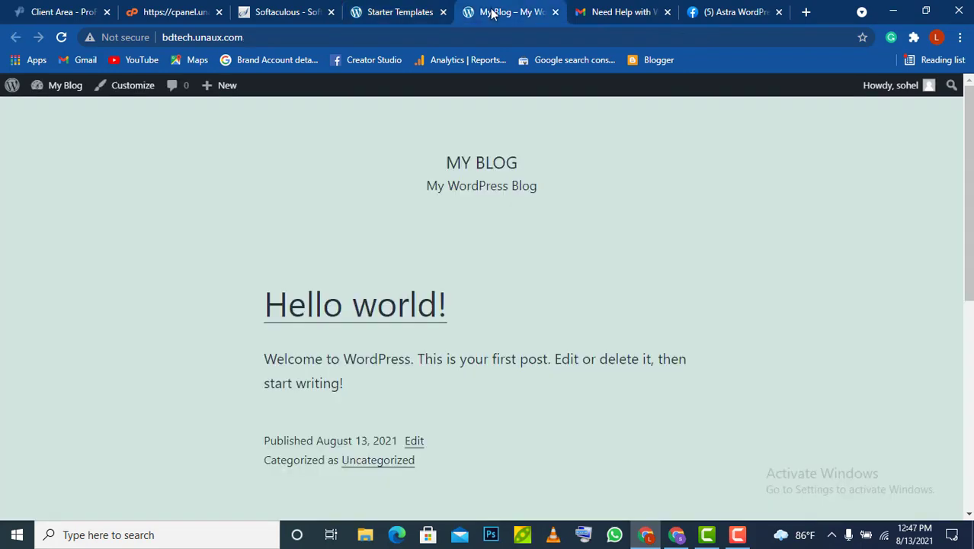
Reload the live site to check the Outdoor Adventure home page, then browse the About page's 'WHO WE ARE?' section
{"action": "left_click", "coordinate": [62, 37]}
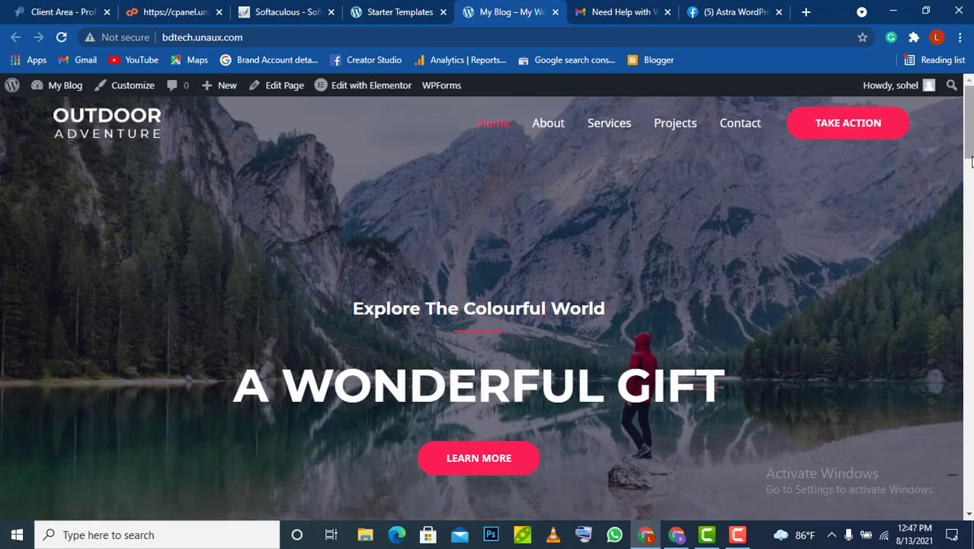
{"action": "mouse_move", "coordinate": [969, 135]}
{"action": "left_mouse_down"}
{"action": "mouse_move", "coordinate": [969, 484]}
{"action": "mouse_move", "coordinate": [969, 121]}
{"action": "left_mouse_up"}
{"action": "left_click", "coordinate": [550, 125]}
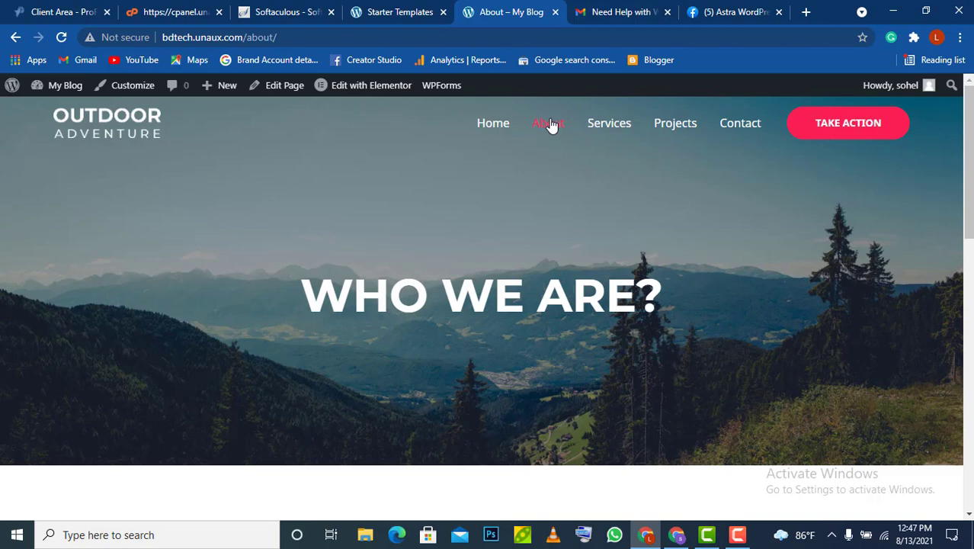
{"action": "scroll", "coordinate": [778, 222], "scroll_direction": "down", "scroll_amount": 10}
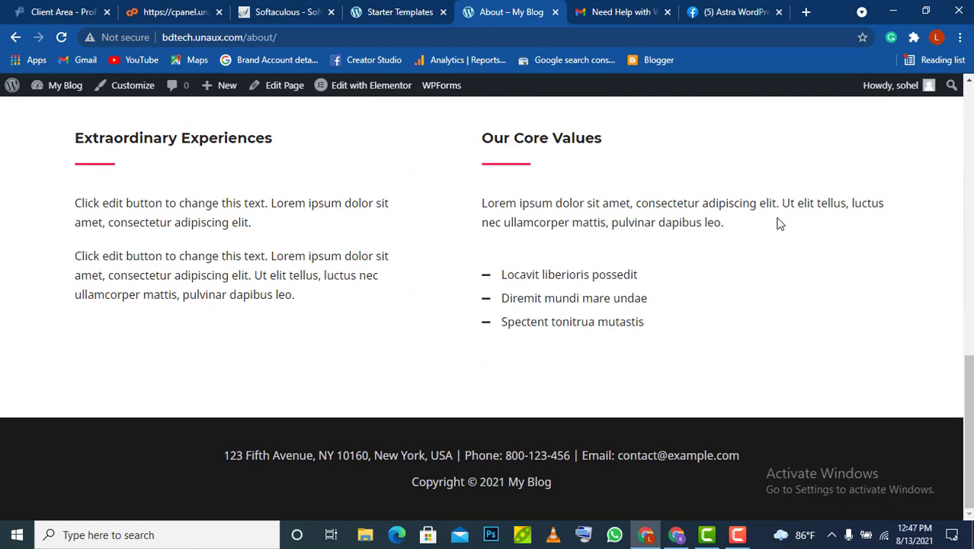
{"action": "scroll", "coordinate": [778, 222], "scroll_direction": "up", "scroll_amount": 4}
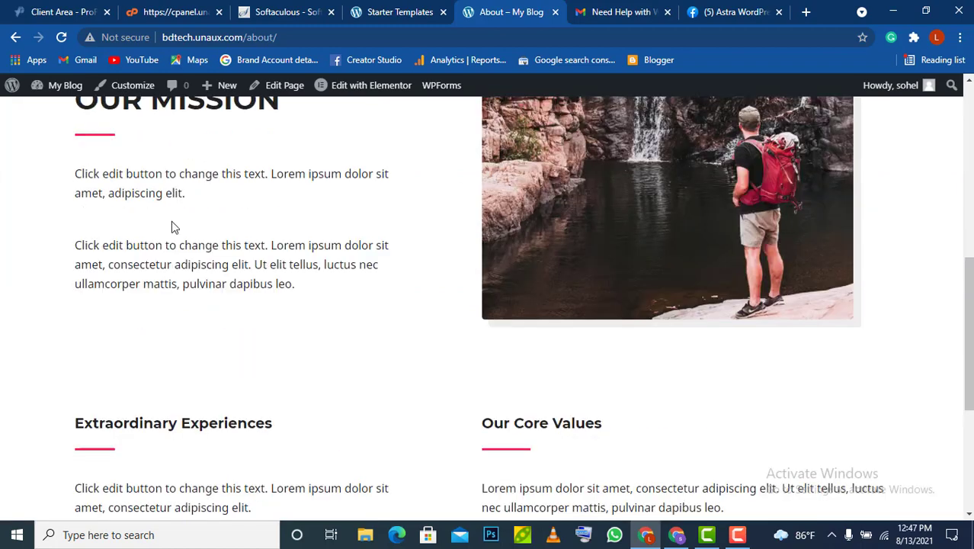
{"action": "scroll", "coordinate": [550, 261], "scroll_direction": "up", "scroll_amount": 3}
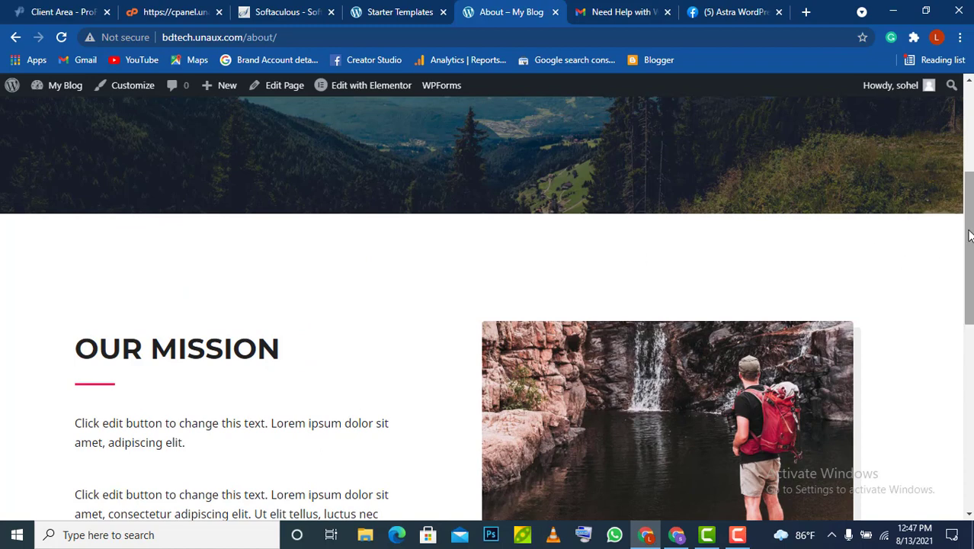
{"action": "left_click_drag", "start_coordinate": [969, 235], "coordinate": [969, 149]}
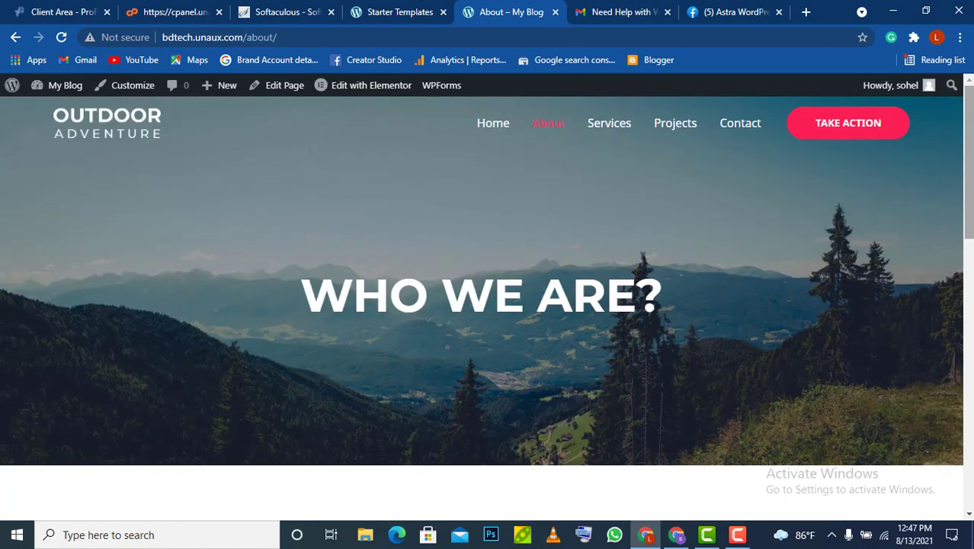